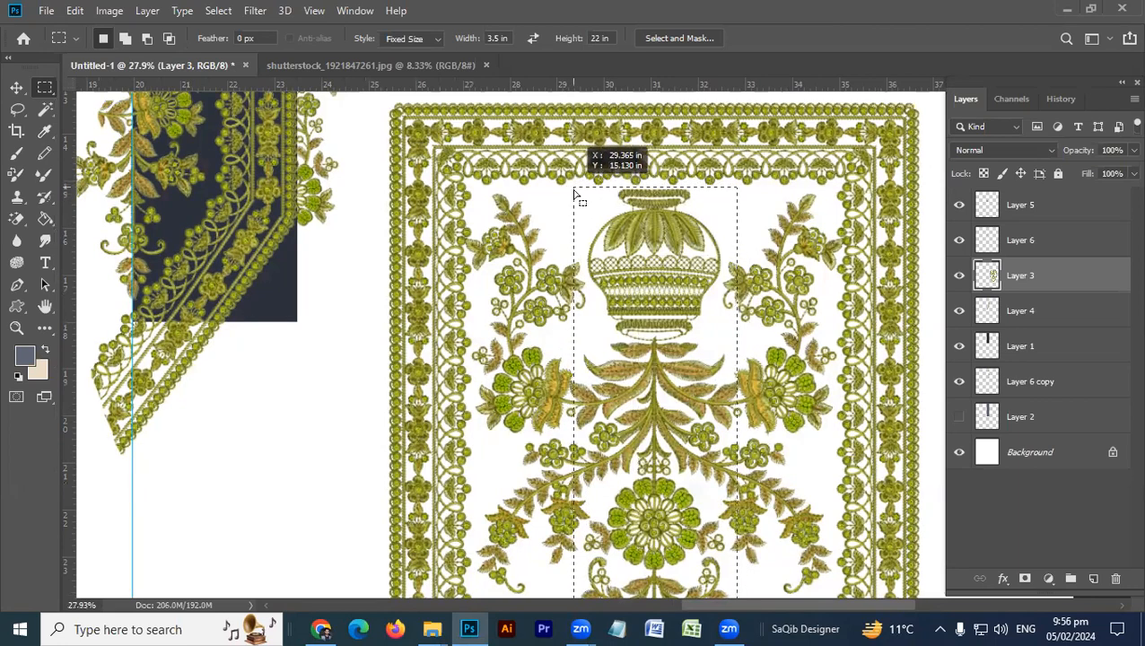
# - Copy the selected 3.5 × 22 in central motif to a new layer and move the copy toward the dark placket strip
pyautogui.hotkey('ctrl', 'j')
pyautogui.scroll(-2, 666, 251)
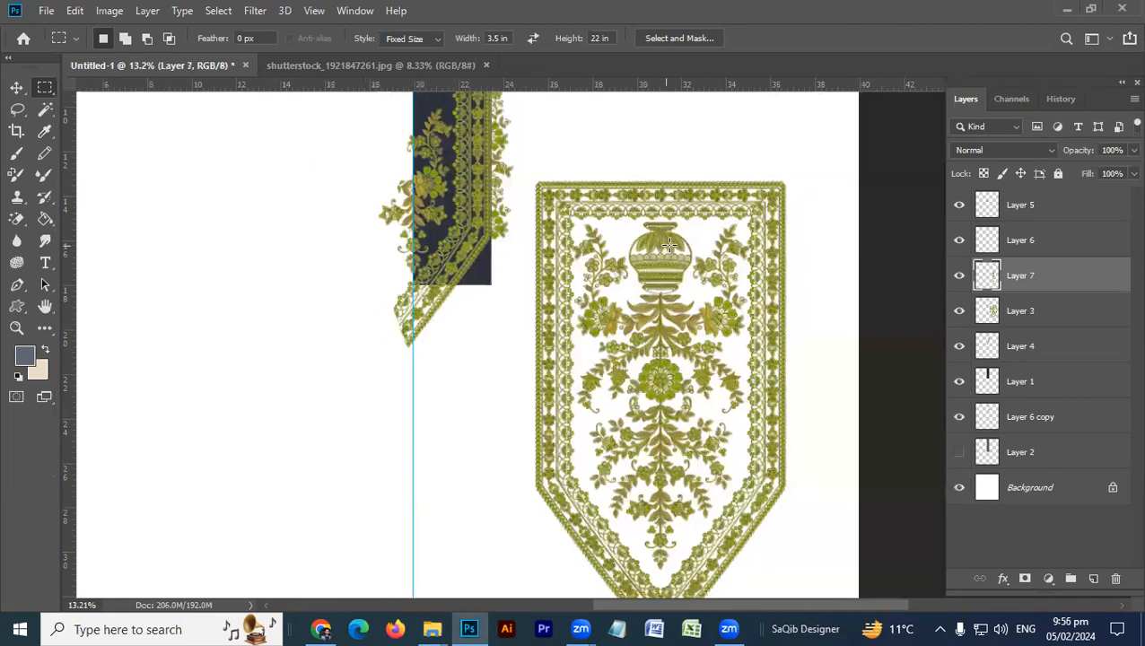
pyautogui.press('v')
pyautogui.moveTo(477, 248); pyautogui.dragTo(299, 153)
pyautogui.scroll(-2, 410, 395)
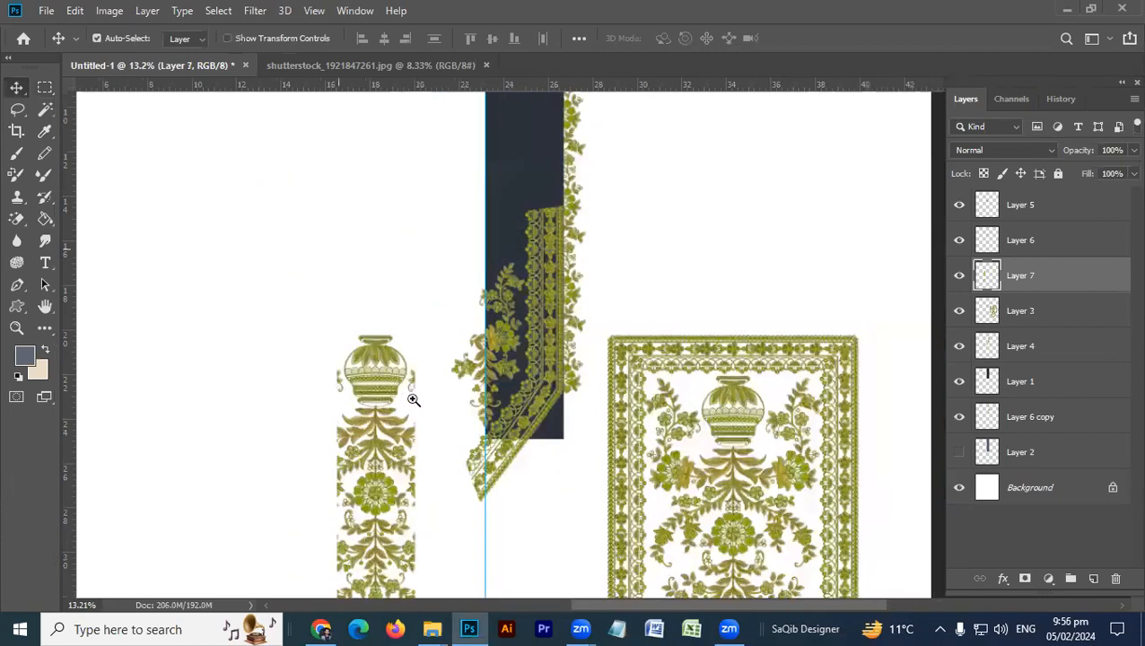
pyautogui.moveTo(446, 305); pyautogui.dragTo(472, 197)
pyautogui.moveTo(455, 272); pyautogui.dragTo(496, 115)
# - Scale the copied motif strip down slightly and place it over the vertical guide beside the diagonal border
pyautogui.hotkey('ctrl', 't')
pyautogui.moveTo(515, 338)
pyautogui.mouseDown()
pyautogui.moveTo(528, 314)
pyautogui.moveTo(518, 325)
pyautogui.mouseUp()
pyautogui.press('super+space')
pyautogui.press('super+space')
pyautogui.press('Return')
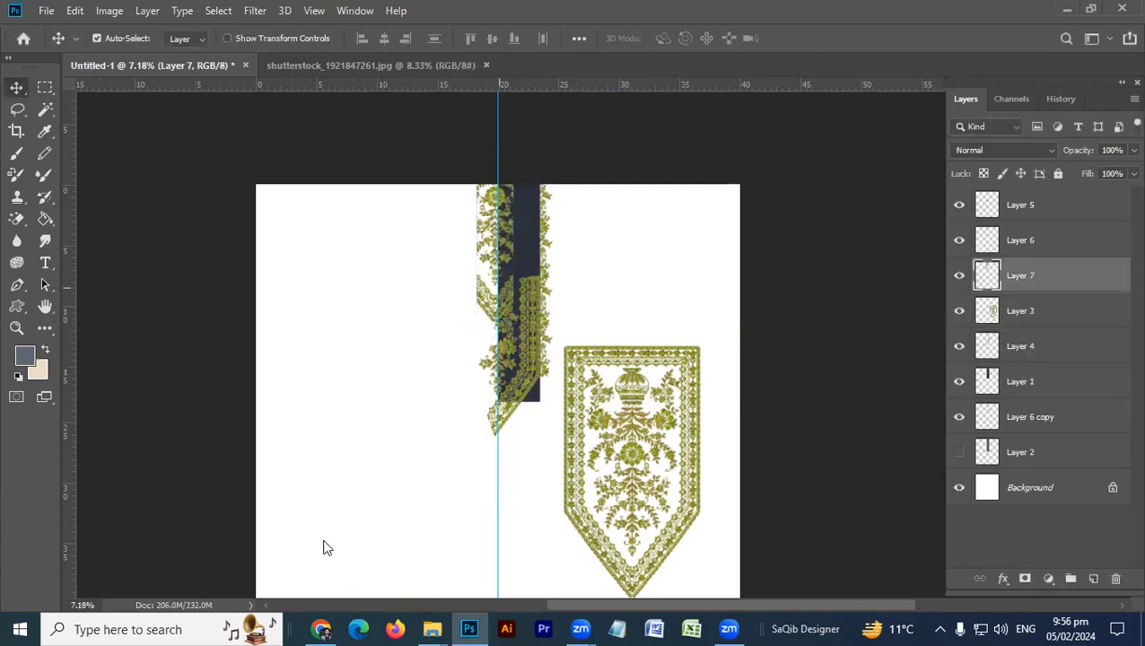
# - Shift the motif strip about 0.2 in right and 0.3 in up to line up its centre with the guide
pyautogui.scroll(4, 531, 284)
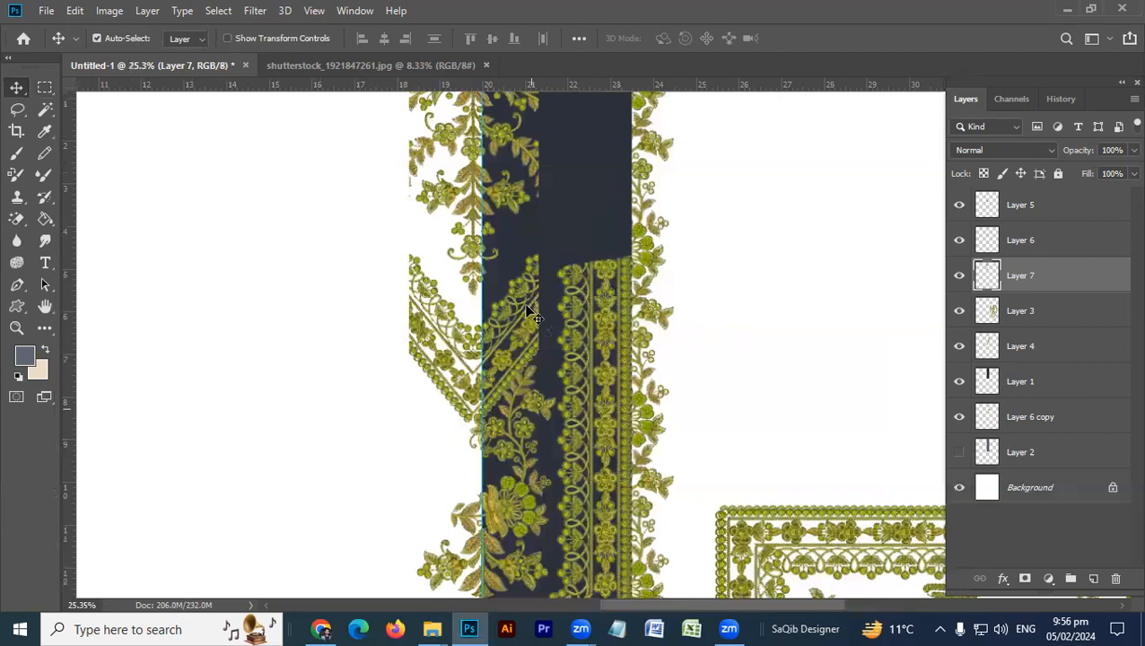
pyautogui.scroll(-1, 533, 283)
pyautogui.moveTo(533, 303); pyautogui.dragTo(532, 313)
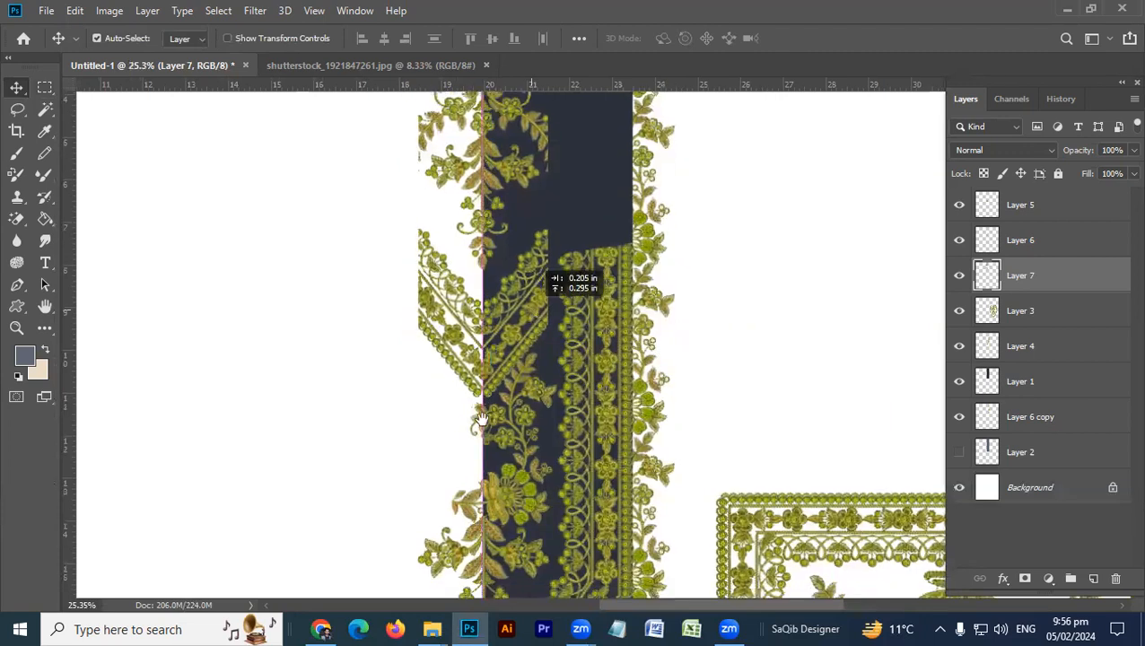
pyautogui.moveTo(560, 406); pyautogui.dragTo(518, 424)
# - Close the File Explorer window of the folder dated 2024-02-05 21.41.25
pyautogui.scroll(-2, 538, 414)
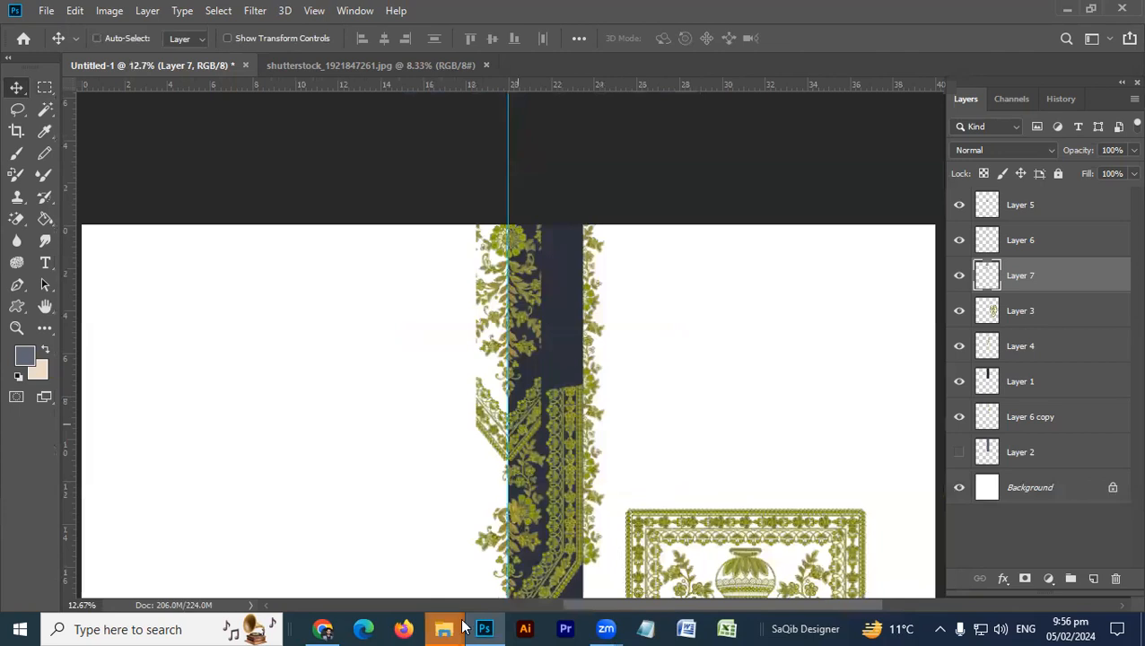
pyautogui.scroll(1, 518, 422)
pyautogui.press('super+4')
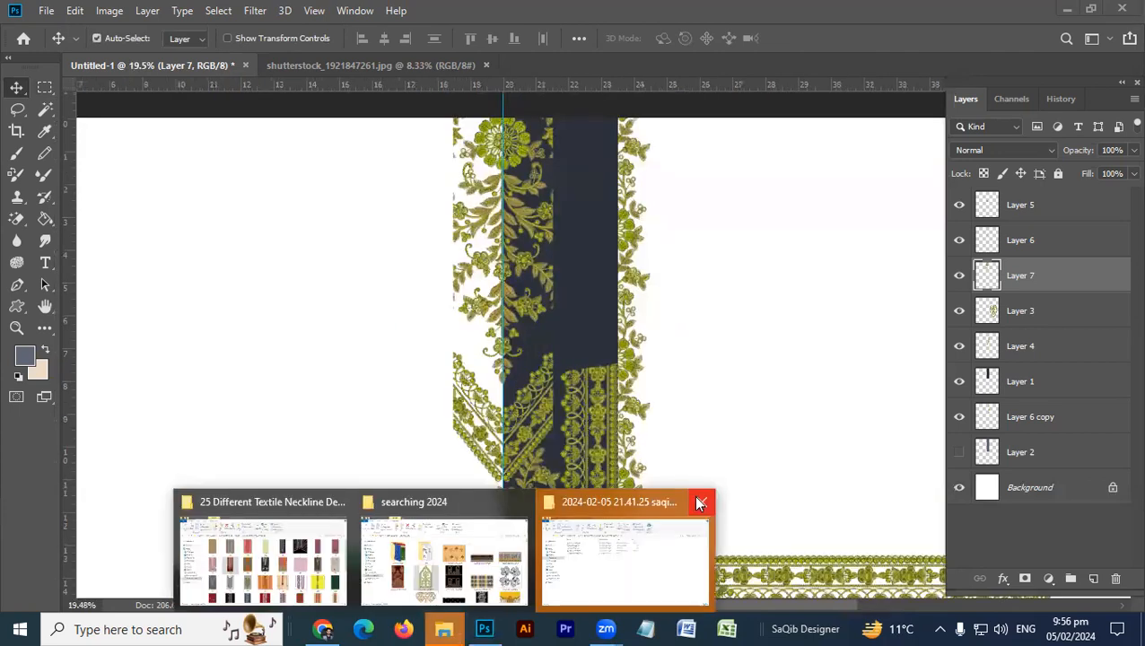
pyautogui.click(701, 502)
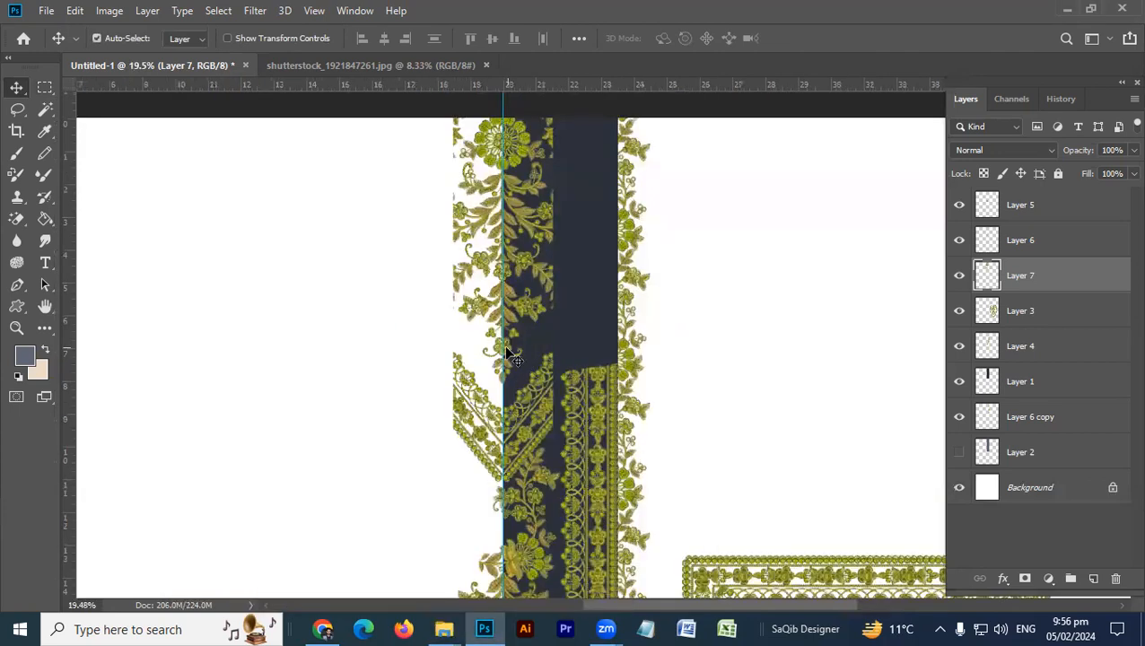
# - Lasso the V-shaped border remnant at the lower end of the motif strip, delete it and deselect
pyautogui.press('l')
pyautogui.moveTo(541, 338)
pyautogui.mouseDown()
pyautogui.moveTo(563, 438)
pyautogui.moveTo(550, 506)
pyautogui.moveTo(425, 452)
pyautogui.moveTo(439, 342)
pyautogui.moveTo(456, 341)
pyautogui.moveTo(517, 378)
pyautogui.mouseUp()
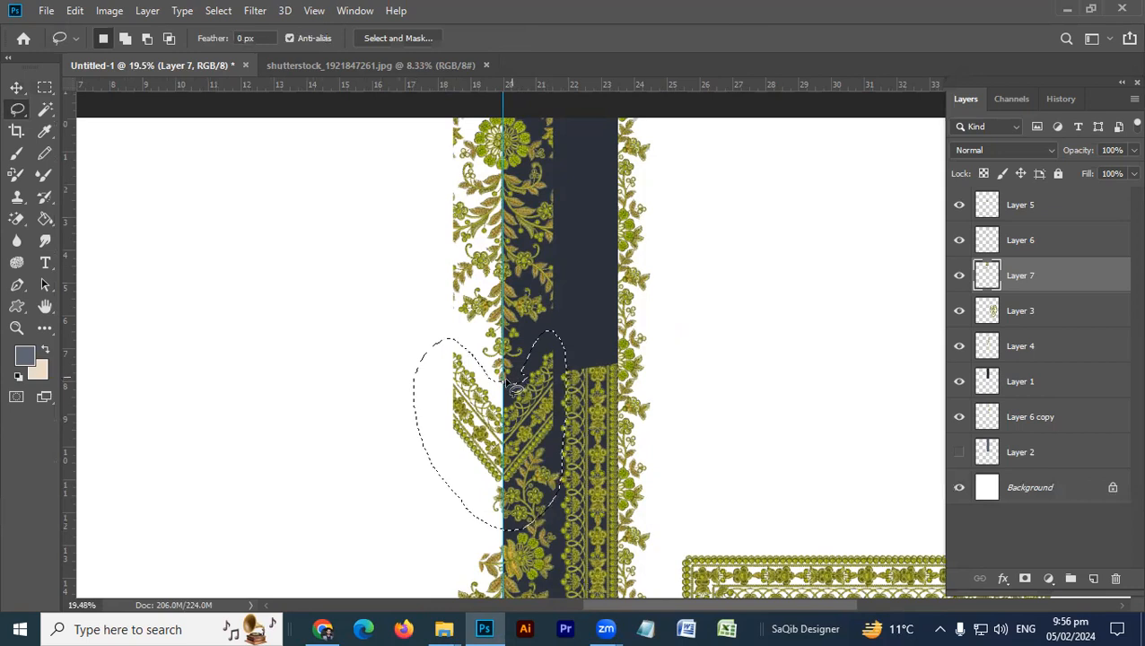
pyautogui.press('Delete')
pyautogui.hotkey('ctrl', 'd')
pyautogui.scroll(-3, 520, 395)
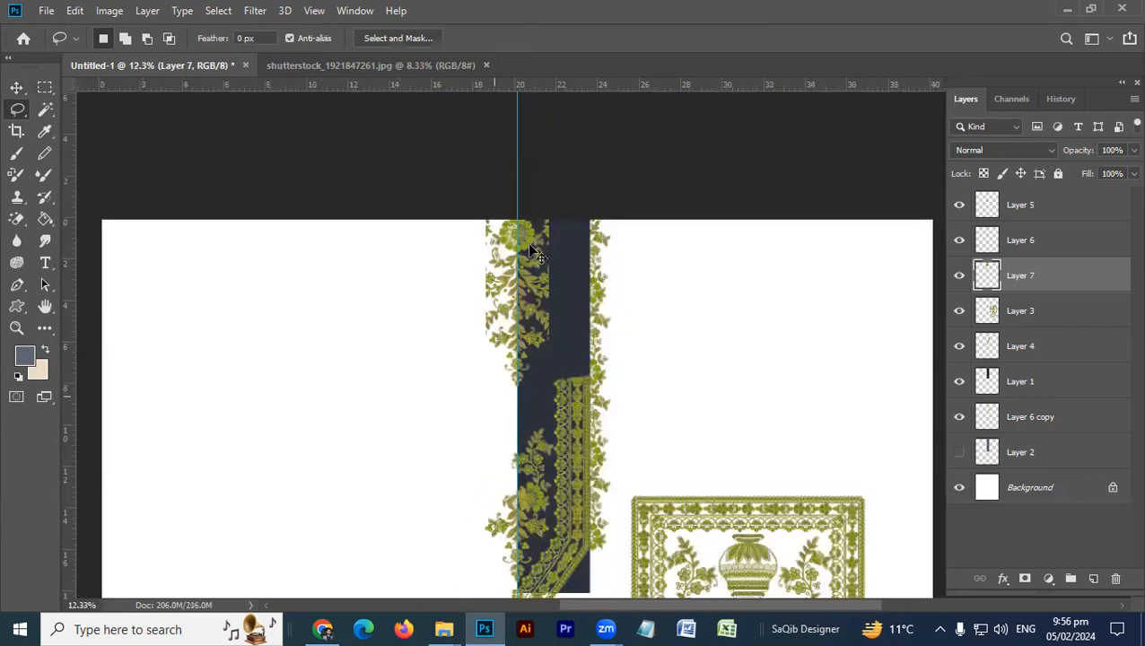
# - Move the trimmed floral motif strip about 3 in down along the guide to meet the lower flowers
pyautogui.press('v')
pyautogui.moveTo(533, 280)
pyautogui.mouseDown()
pyautogui.moveTo(532, 308)
pyautogui.moveTo(533, 275)
pyautogui.mouseUp()
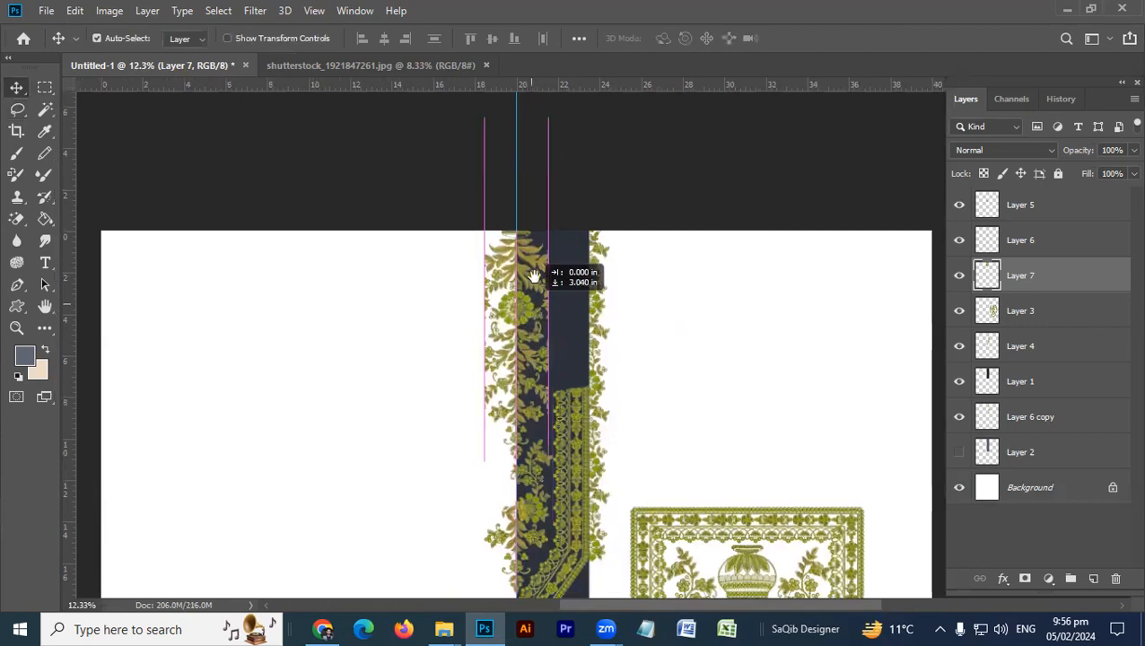
pyautogui.moveTo(547, 413); pyautogui.dragTo(536, 266)
pyautogui.moveTo(547, 316); pyautogui.dragTo(551, 330)
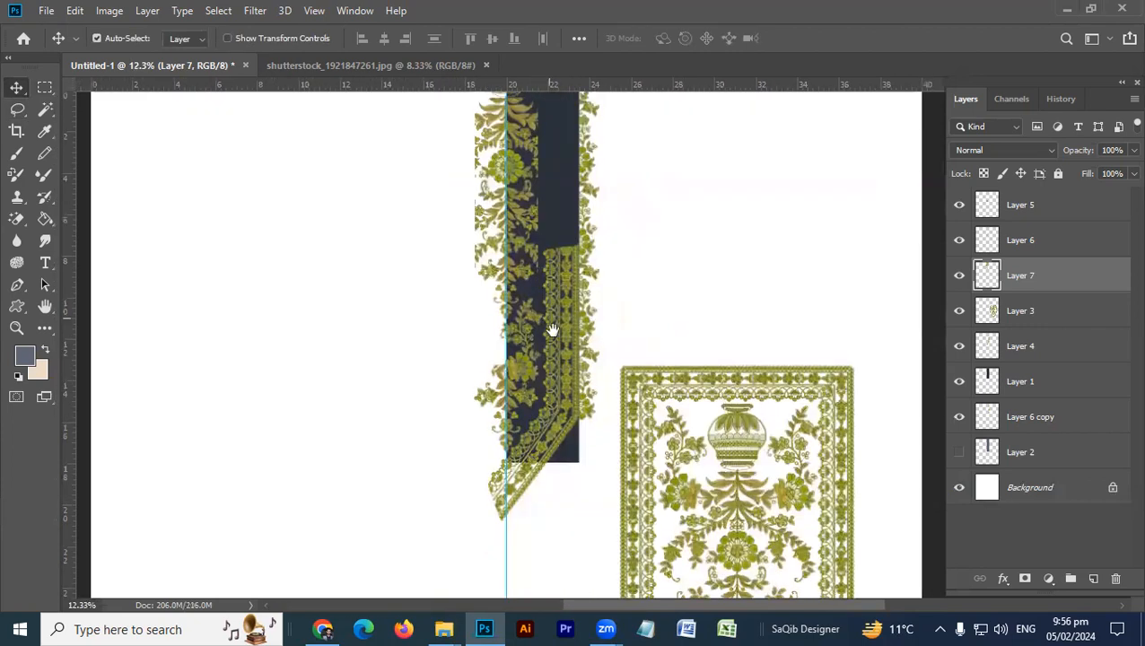
pyautogui.scroll(1, 548, 358)
pyautogui.scroll(1, 581, 325)
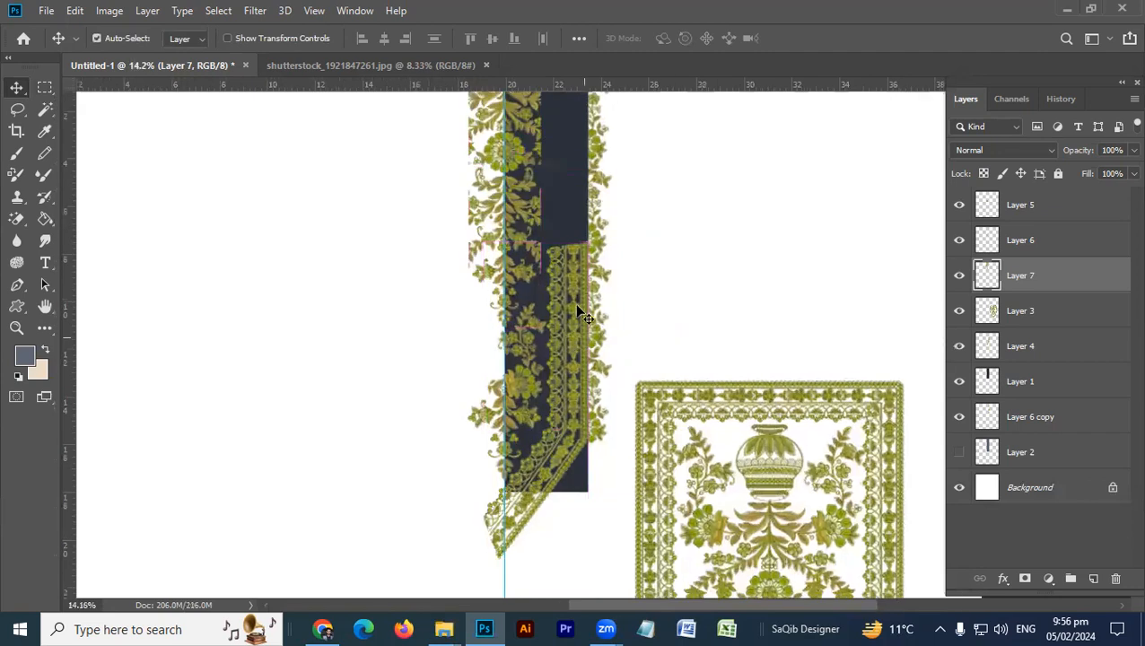
# - Scale the central floral strip to about 115% width and 119% height, and move it about 1 in up along the guide
pyautogui.click(572, 326)
pyautogui.scroll(2, 572, 390)
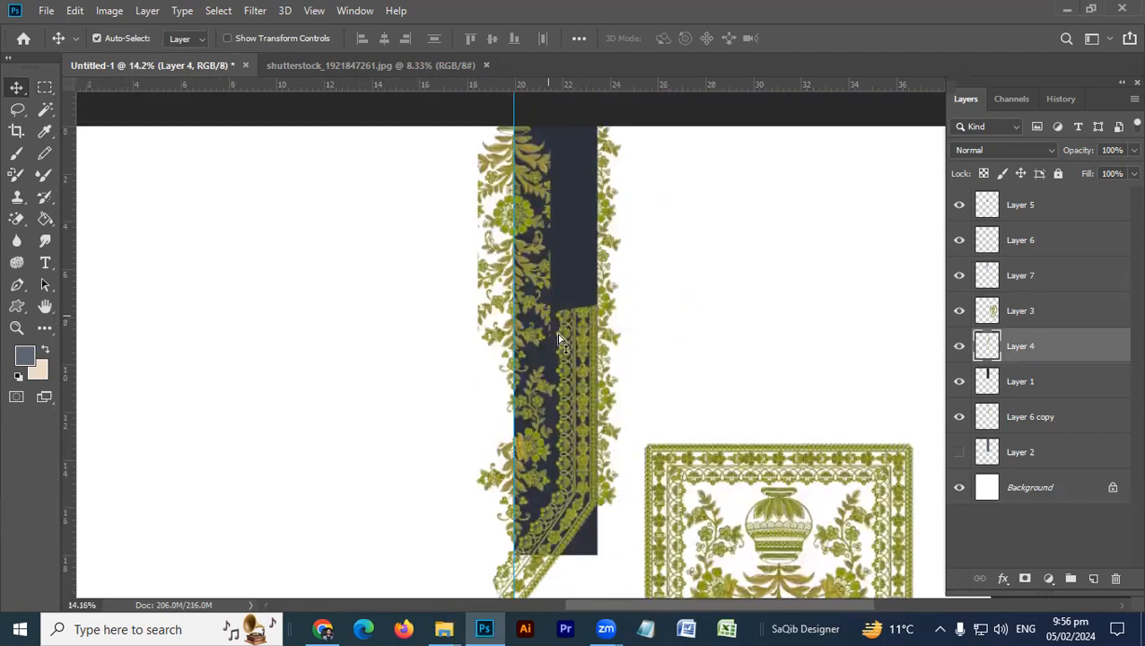
pyautogui.click(550, 376)
pyautogui.hotkey('ctrl', 't')
pyautogui.moveTo(557, 409); pyautogui.dragTo(539, 373)
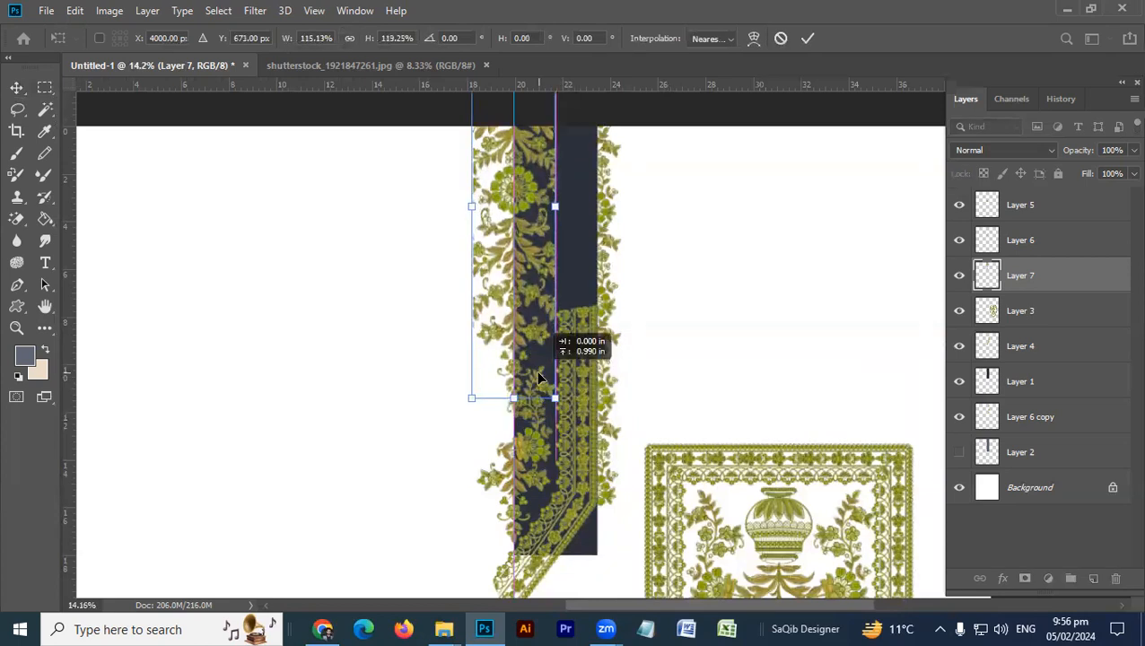
pyautogui.press('Return')
# - Select the side border's layer and change the Rectangular Marquee style to Normal, clearing the fixed-size selection
pyautogui.click(585, 343)
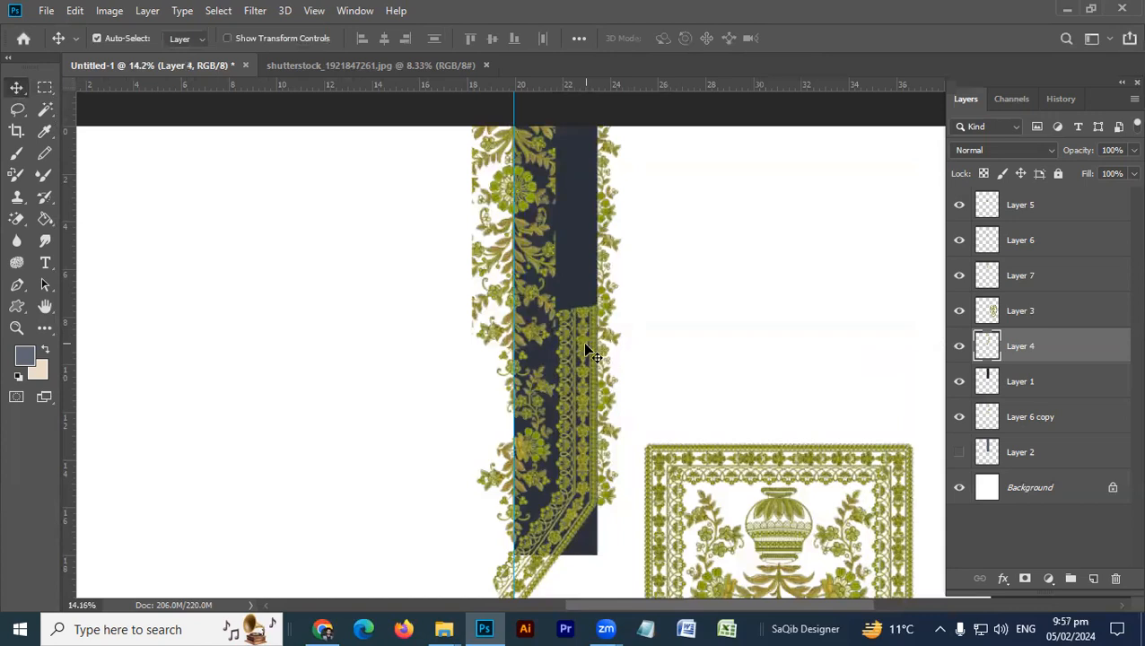
pyautogui.press('m')
pyautogui.click(611, 328)
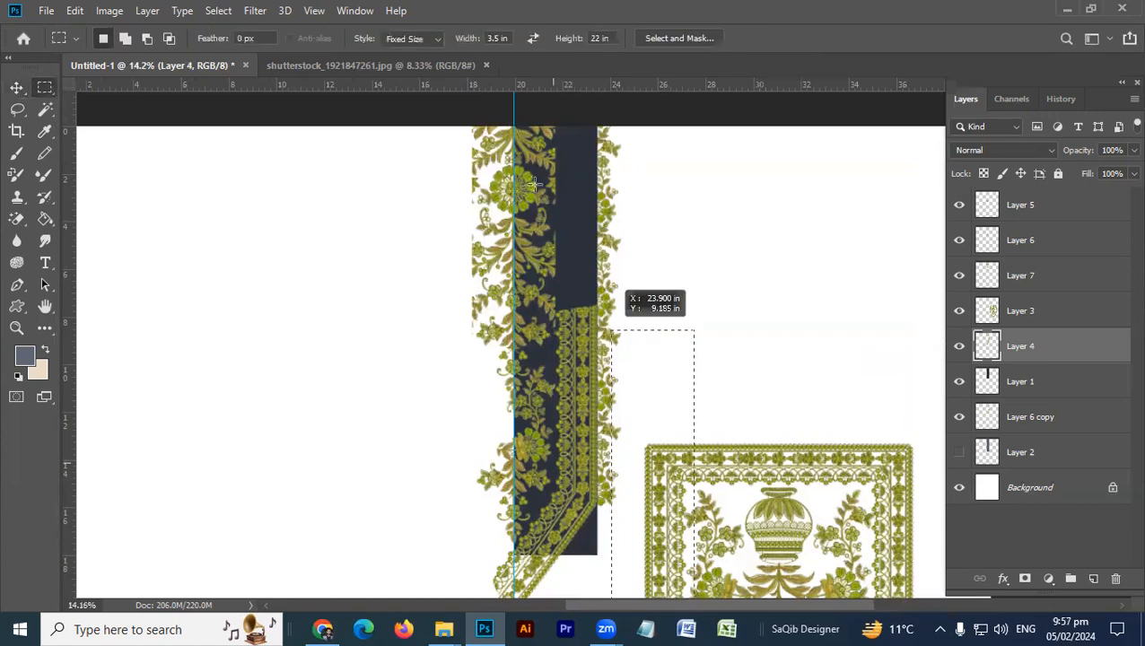
pyautogui.moveTo(536, 87); pyautogui.dragTo(417, 39)
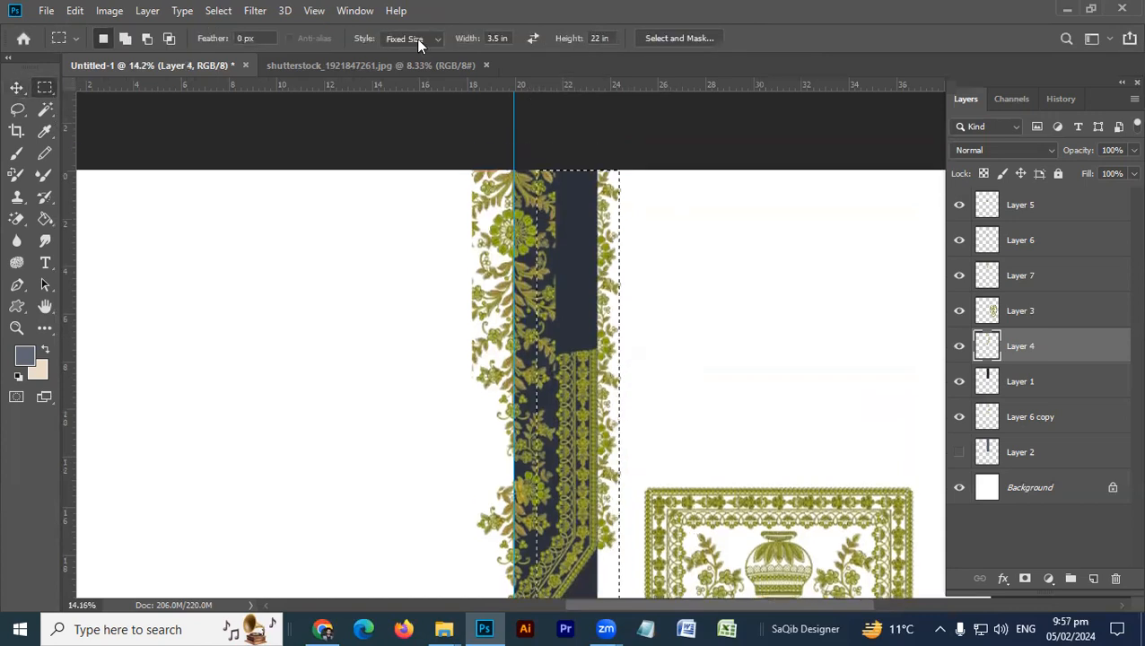
pyautogui.click(415, 39)
pyautogui.click(553, 376)
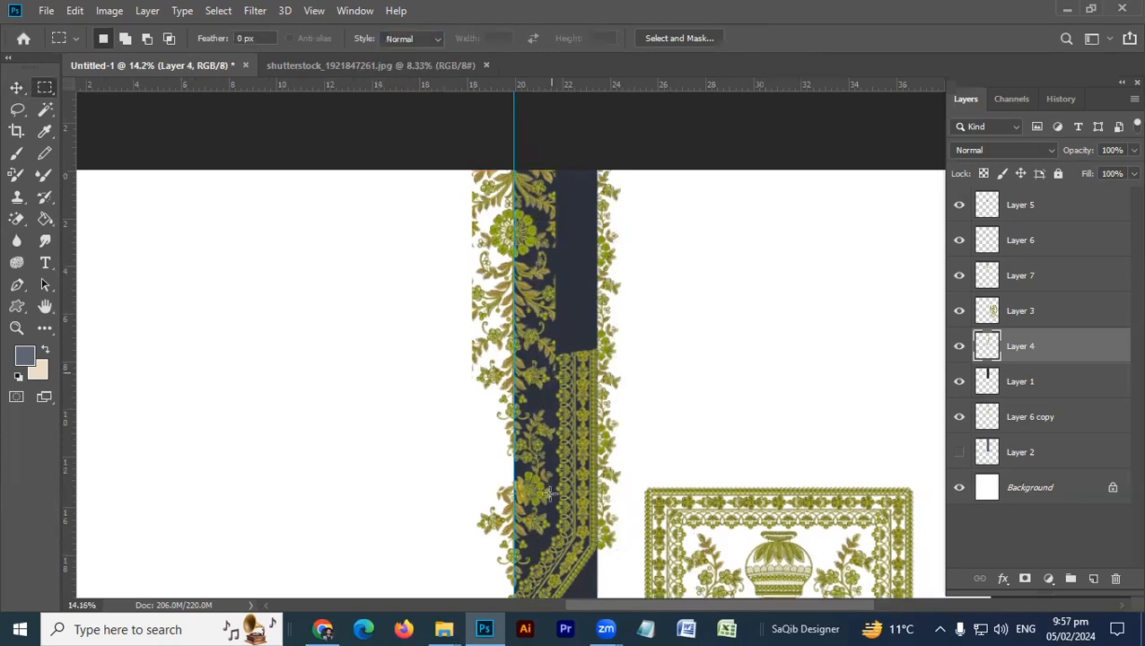
# - Copy the straight section of the side border, repeat it upward to the canvas edge and merge the copies into Layer 4
pyautogui.moveTo(554, 507); pyautogui.dragTo(632, 305)
pyautogui.hotkey('ctrl', 'j')
pyautogui.press('v')
pyautogui.moveTo(581, 434); pyautogui.dragTo(543, 436)
pyautogui.moveTo(584, 403); pyautogui.dragTo(588, 178)
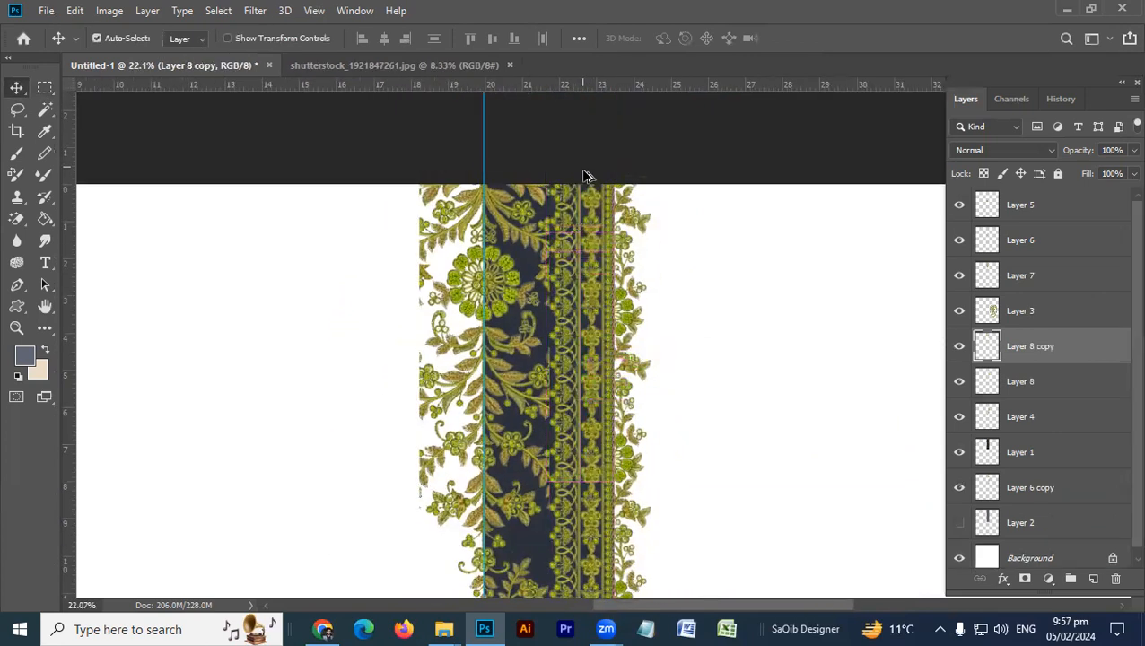
pyautogui.press('Delete')
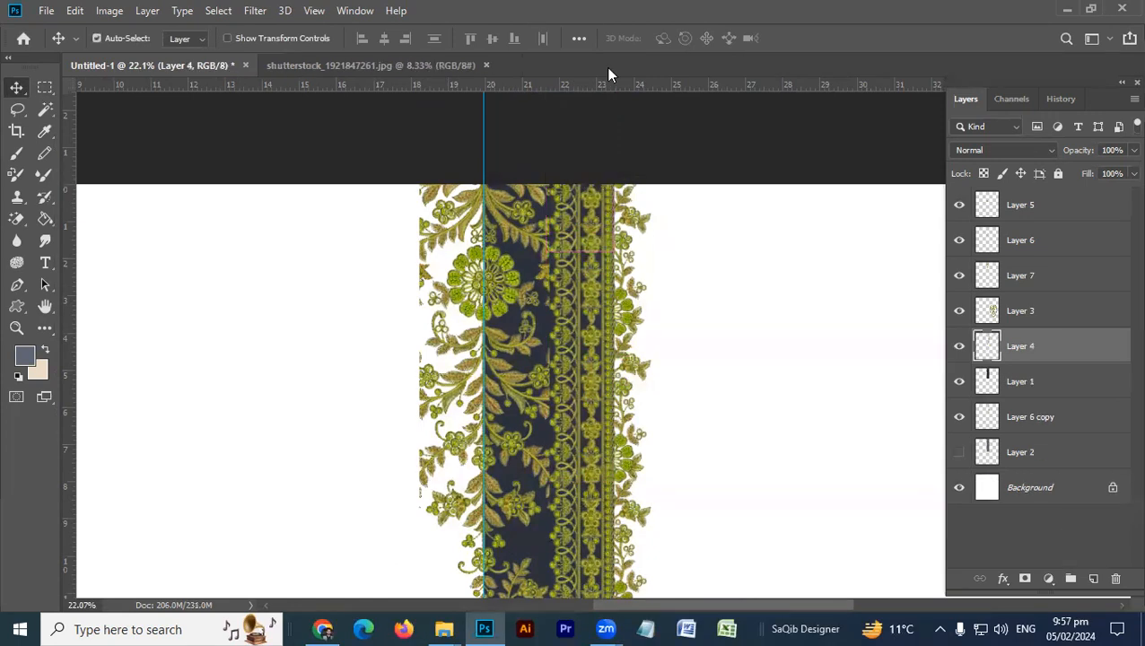
# - Move the large reference panel and the narrow floral side strip to the right, clear of the placket, undoing the stray move
pyautogui.scroll(-3, 505, 149)
pyautogui.scroll(-4, 505, 150)
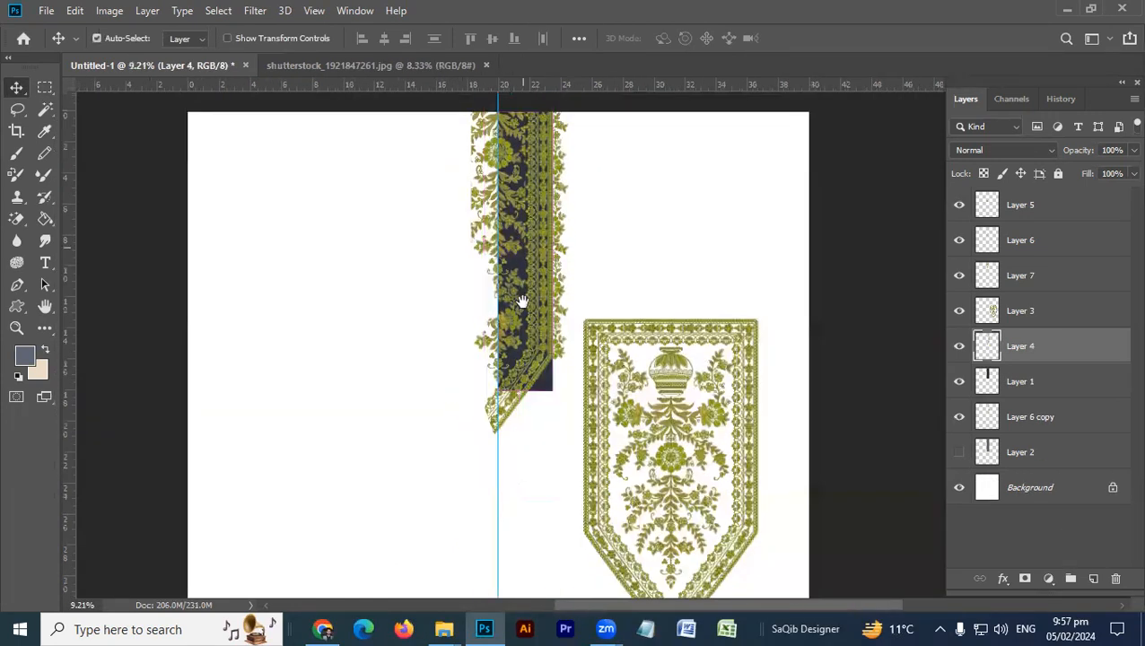
pyautogui.scroll(2, 551, 281)
pyautogui.scroll(1, 516, 400)
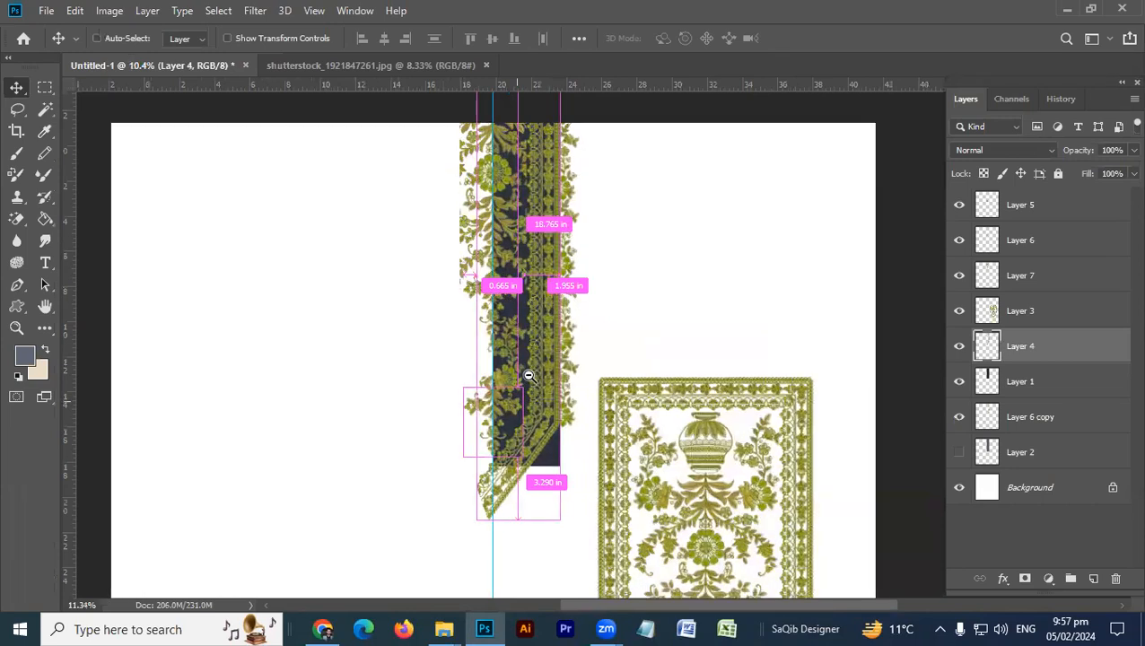
pyautogui.scroll(-2, 530, 395)
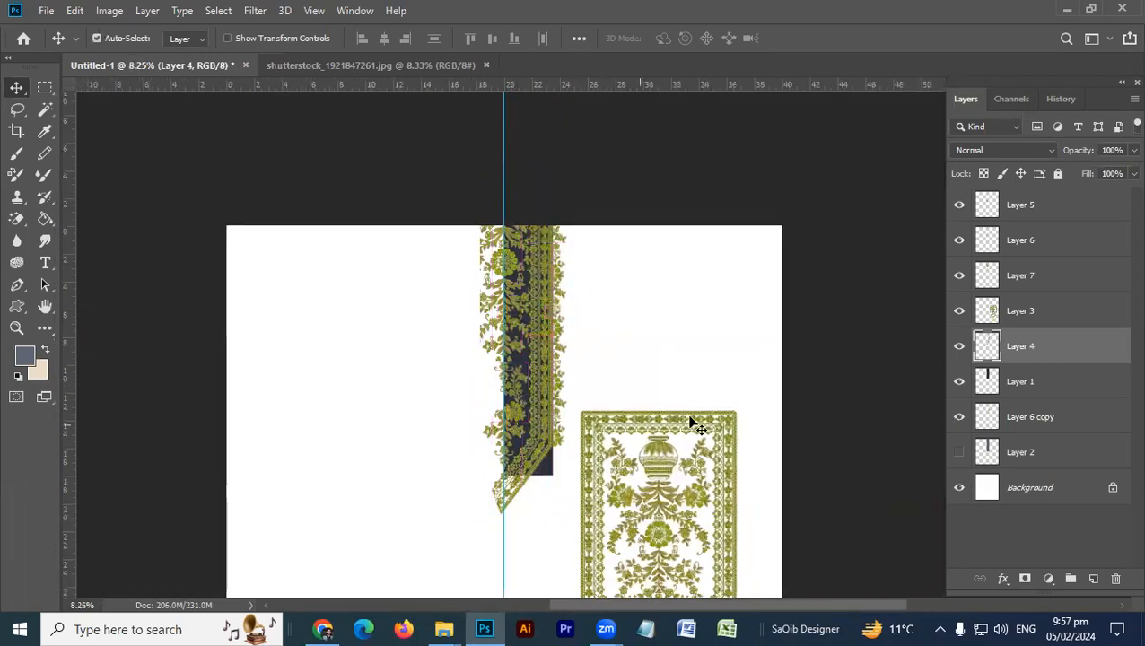
pyautogui.moveTo(659, 422); pyautogui.dragTo(742, 386)
pyautogui.moveTo(560, 388); pyautogui.dragTo(665, 377)
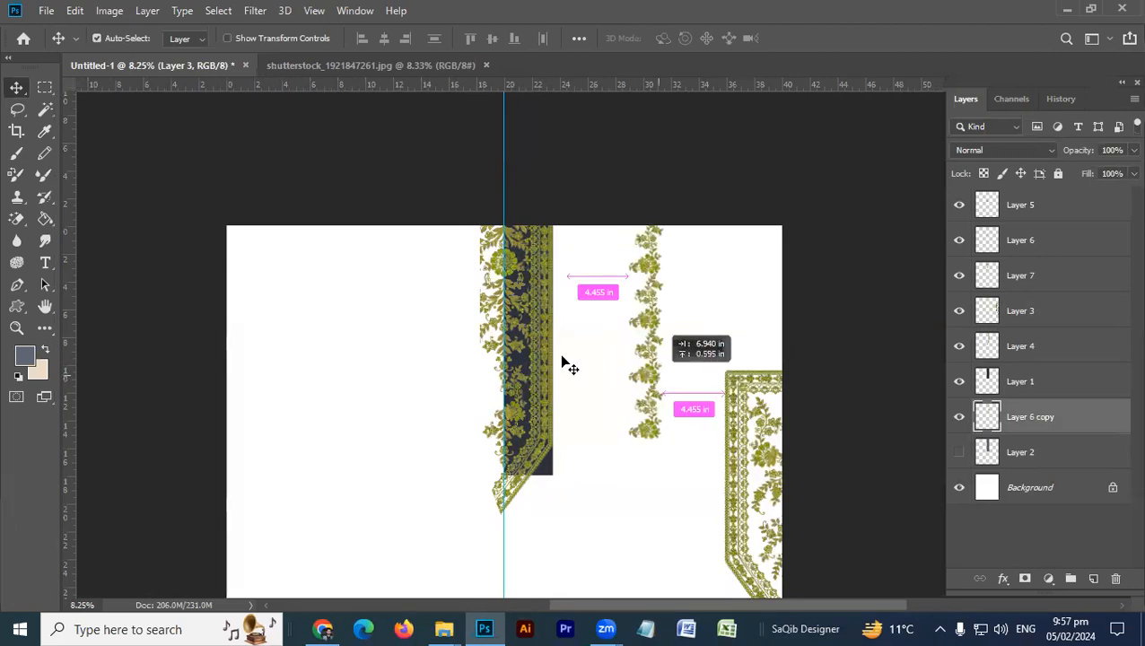
pyautogui.moveTo(534, 348); pyautogui.dragTo(573, 362)
pyautogui.hotkey('ctrl', 'z')
# - Select all the placket ornament layers without the dark rectangle and merge them into one layer
pyautogui.moveTo(550, 218); pyautogui.dragTo(551, 480)
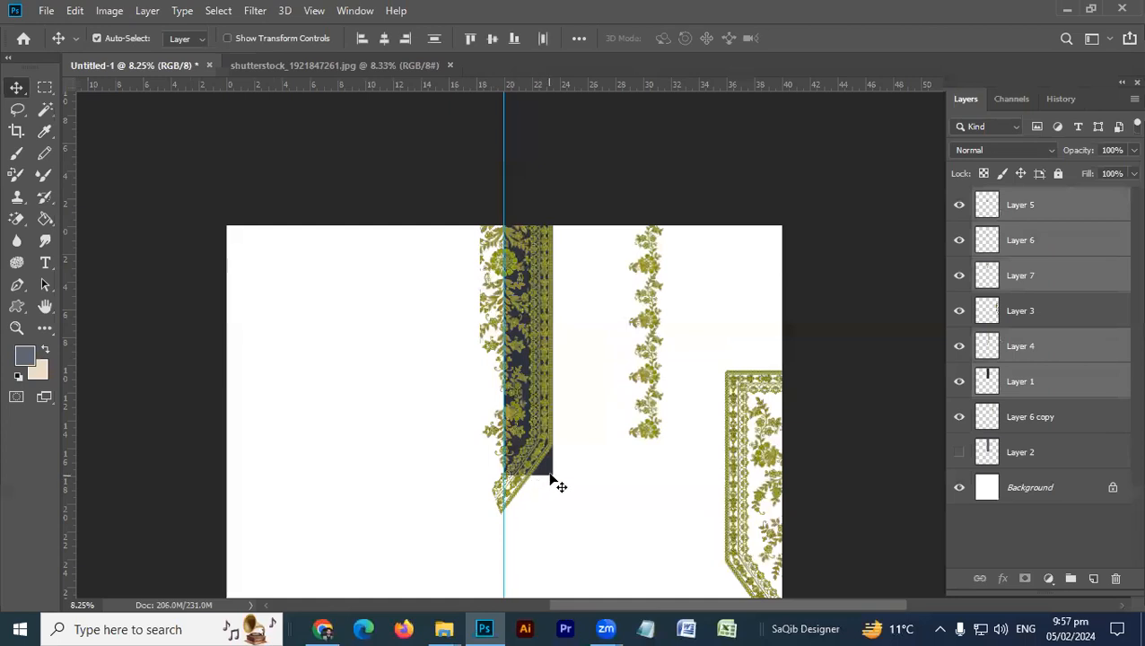
pyautogui.keyDown('ctrl'); pyautogui.click(1078, 386); pyautogui.keyUp('ctrl')
pyautogui.hotkey('ctrl', 'e')
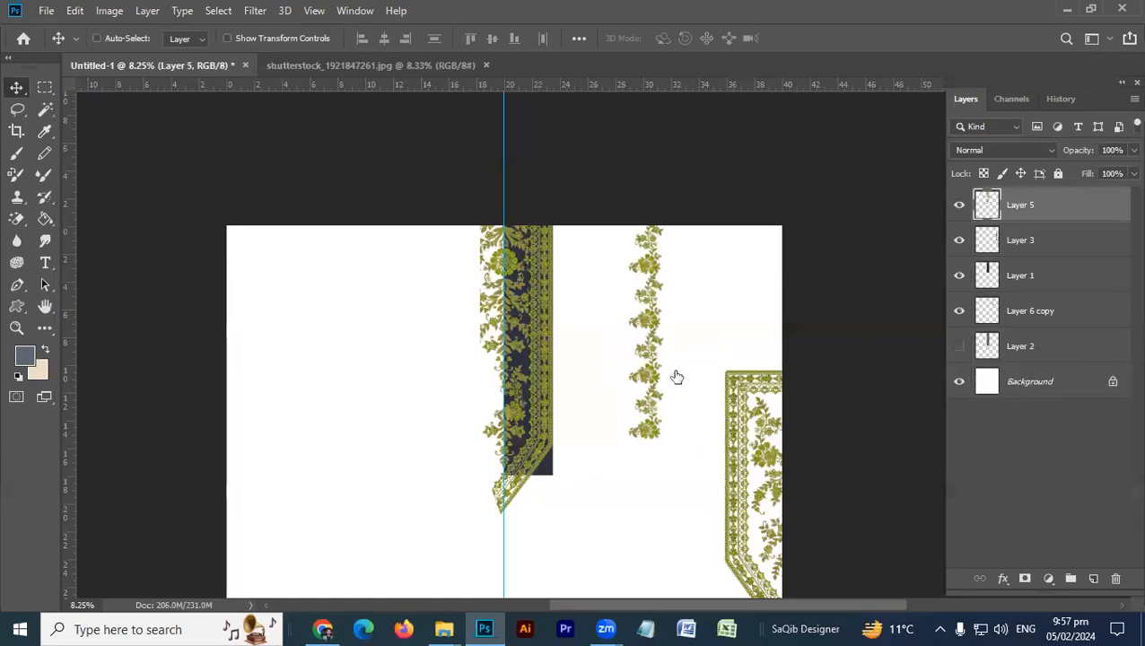
# - Delete the part of the merged ornament that extends left of the vertical guide
pyautogui.press('m')
pyautogui.moveTo(508, 218); pyautogui.dragTo(396, 542)
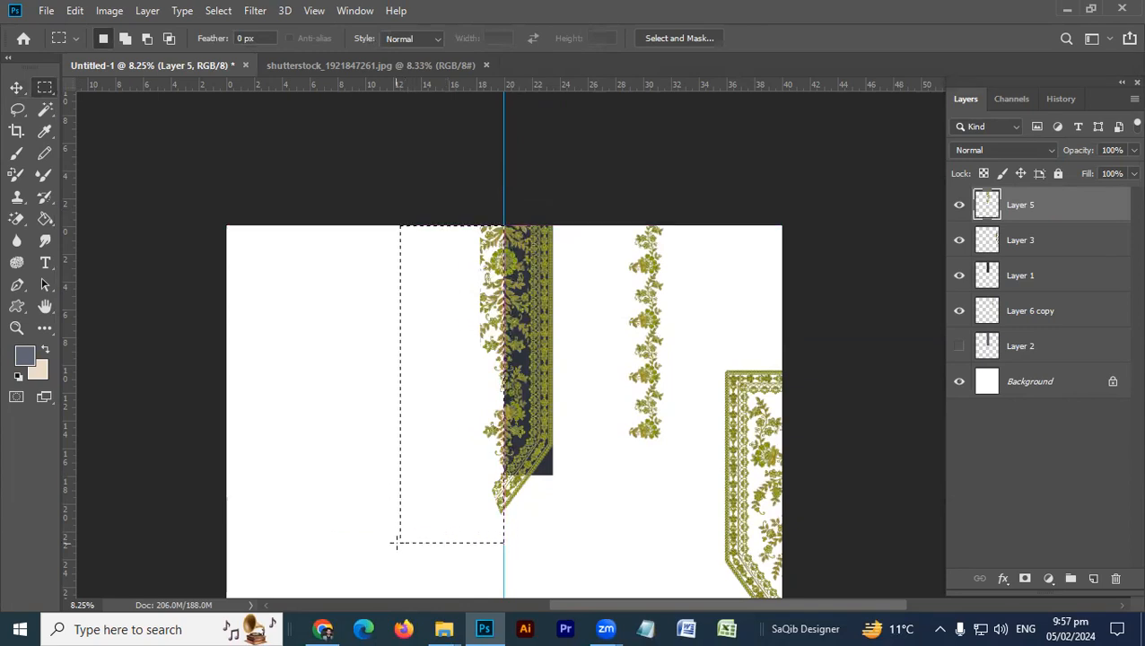
pyautogui.press('Delete')
# - Mirror a copy of the half ornament horizontally about the guide to complete the pointed placket, deselect and hide the guide
pyautogui.hotkey('ctrl', 'a')
pyautogui.hotkey('alt', 'e')
pyautogui.hotkey('alt', 'a')
pyautogui.hotkey('alt', 'h')
pyautogui.hotkey('ctrl', 'd')
pyautogui.hotkey('ctrl', 'h')
# - Move the dark rectangle away from the placket, shift the reference panel up, and delete the rectangle's layer
pyautogui.press('v')
pyautogui.moveTo(548, 470); pyautogui.dragTo(633, 453)
pyautogui.moveTo(733, 424); pyautogui.dragTo(713, 342)
pyautogui.moveTo(658, 418); pyautogui.dragTo(540, 393)
pyautogui.hotkey('ctrl', 'z')
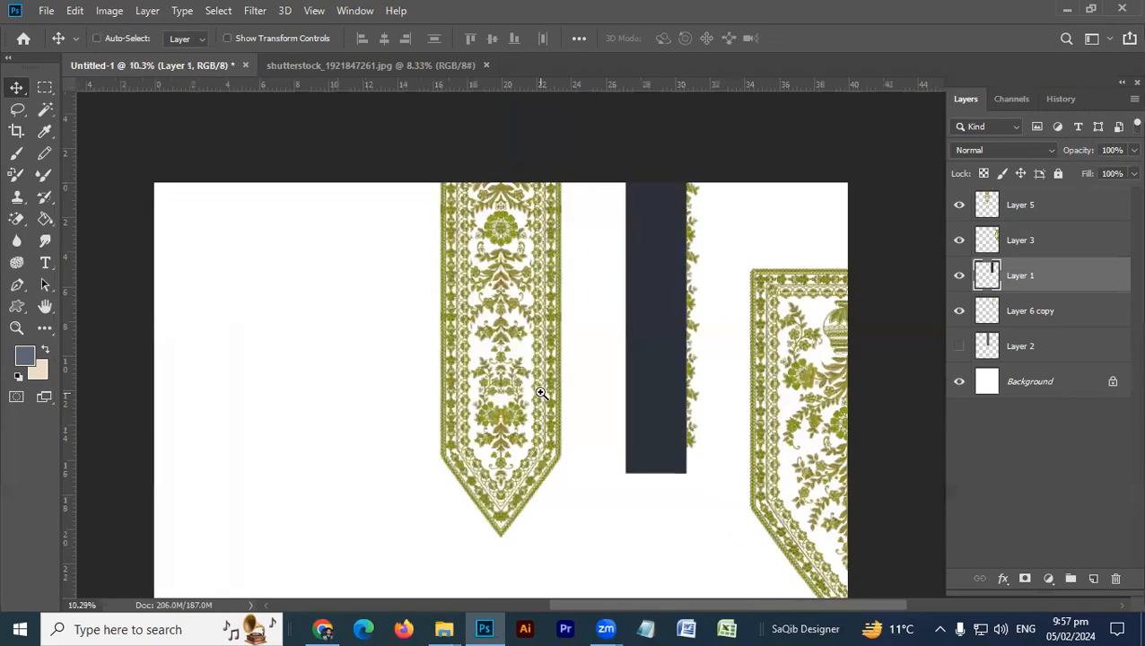
pyautogui.press('Delete')
pyautogui.click(554, 411)
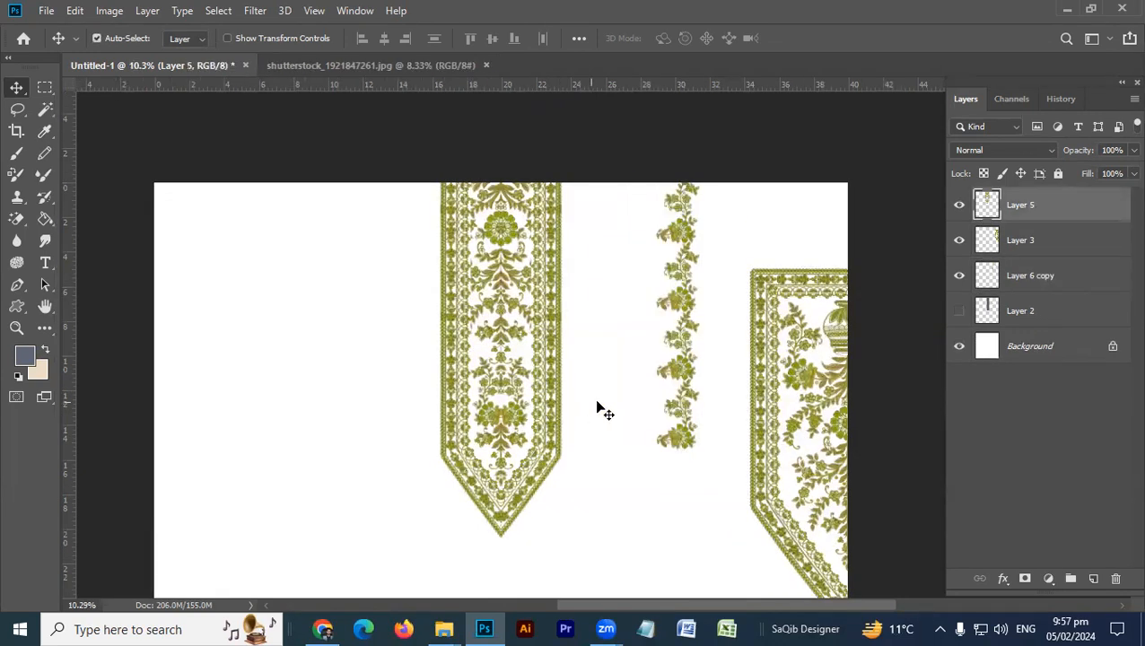
# - Move the floral side strip slightly right and select the placket's silhouette with the Magic Wand and an inverted selection
pyautogui.moveTo(678, 378); pyautogui.dragTo(708, 371)
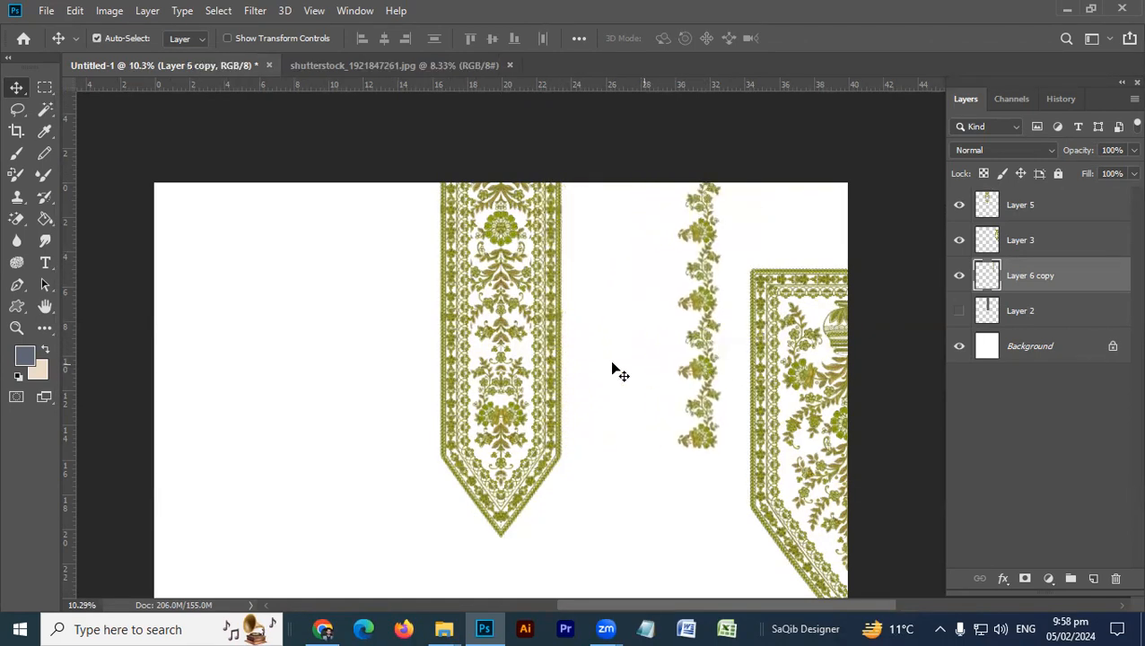
pyautogui.click(560, 387)
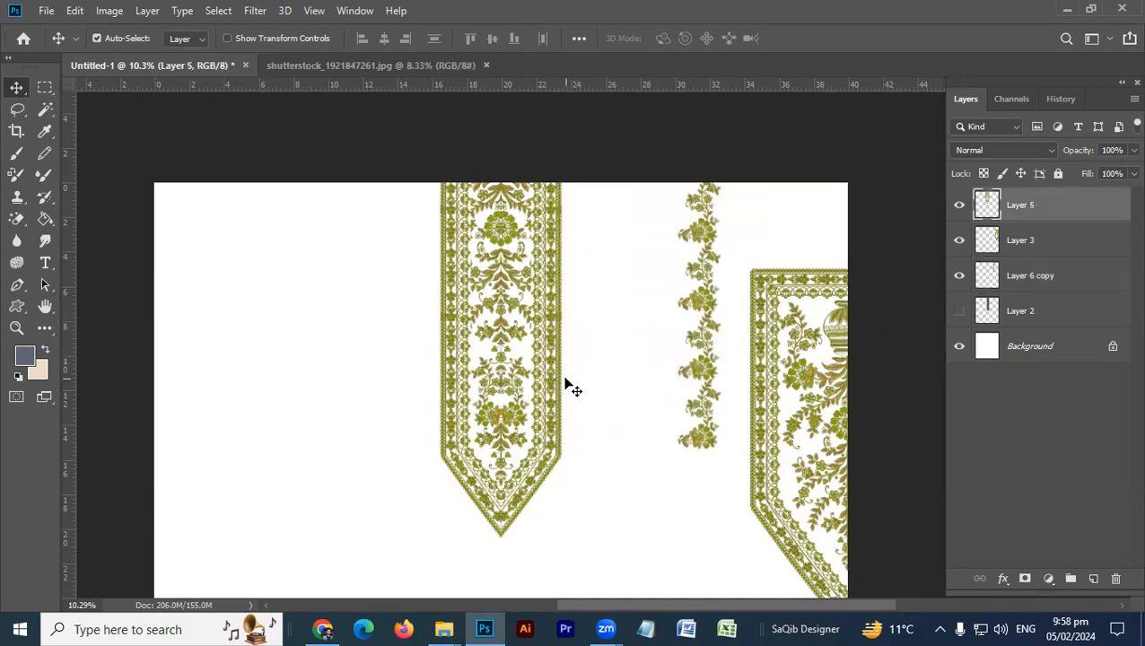
pyautogui.press('w')
pyautogui.click(565, 380)
pyautogui.hotkey('ctrl', 'shift', 'i')
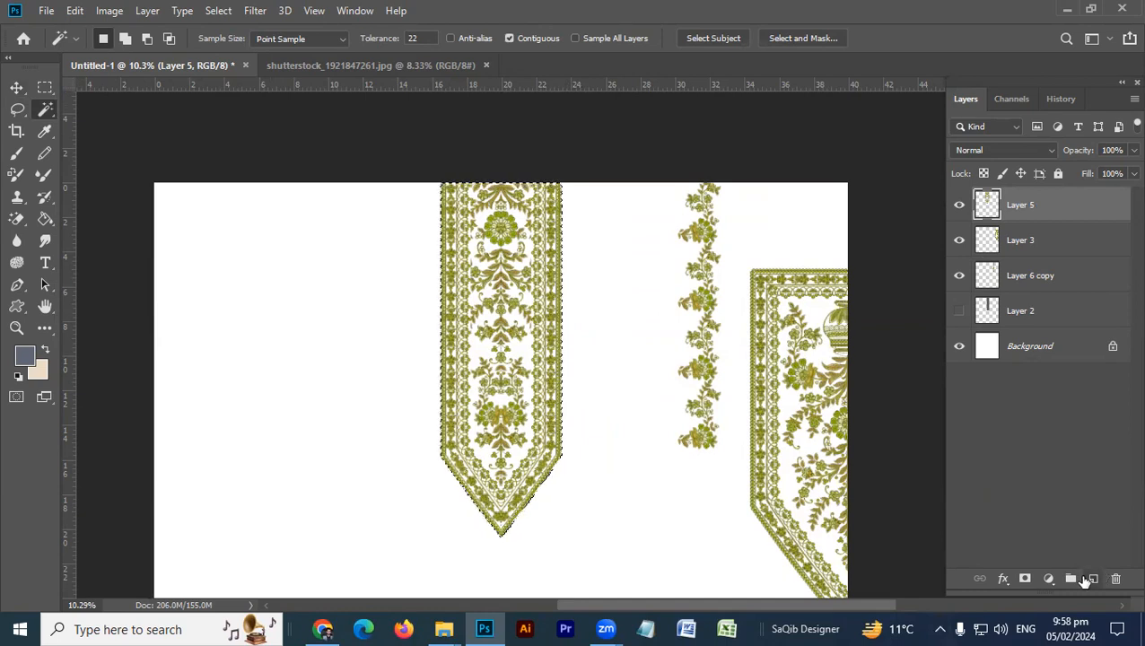
# - Add a black (000000) Solid Color fill layer behind the placket ornament, limited to its selected silhouette
pyautogui.keyDown('ctrl'); pyautogui.click(1092, 579); pyautogui.keyUp('ctrl')
pyautogui.click(1048, 578)
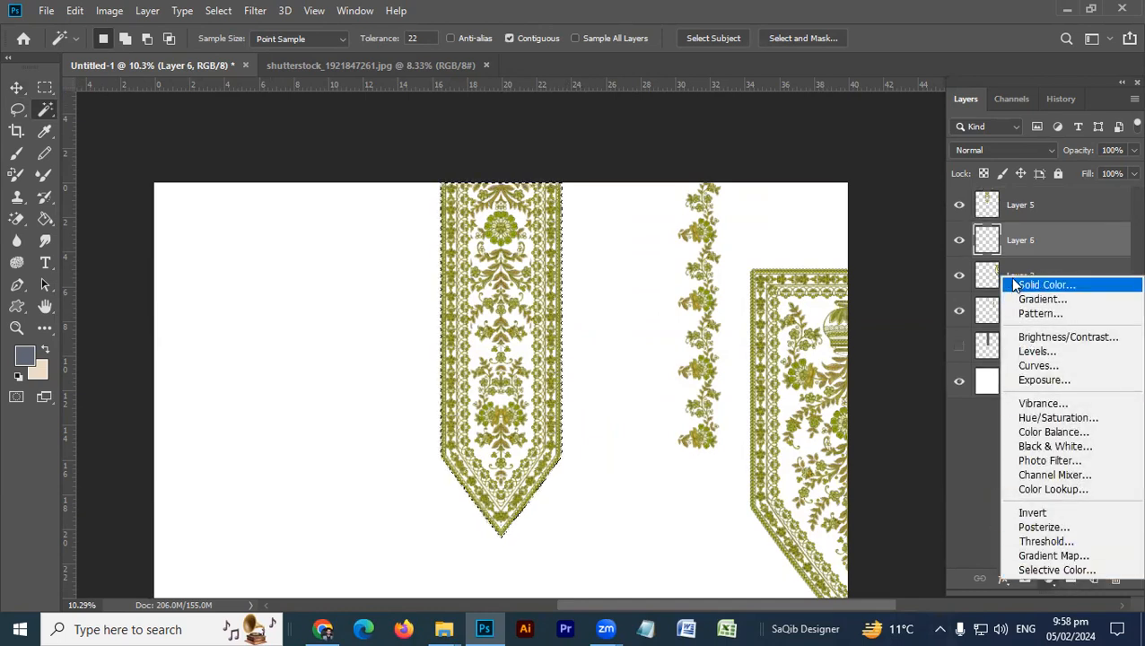
pyautogui.click(1022, 286)
pyautogui.moveTo(763, 164); pyautogui.dragTo(797, 252)
pyautogui.moveTo(926, 331); pyautogui.dragTo(928, 325)
pyautogui.moveTo(827, 250)
pyautogui.mouseDown()
pyautogui.moveTo(852, 305)
pyautogui.moveTo(869, 307)
pyautogui.moveTo(874, 287)
pyautogui.moveTo(915, 372)
pyautogui.mouseUp()
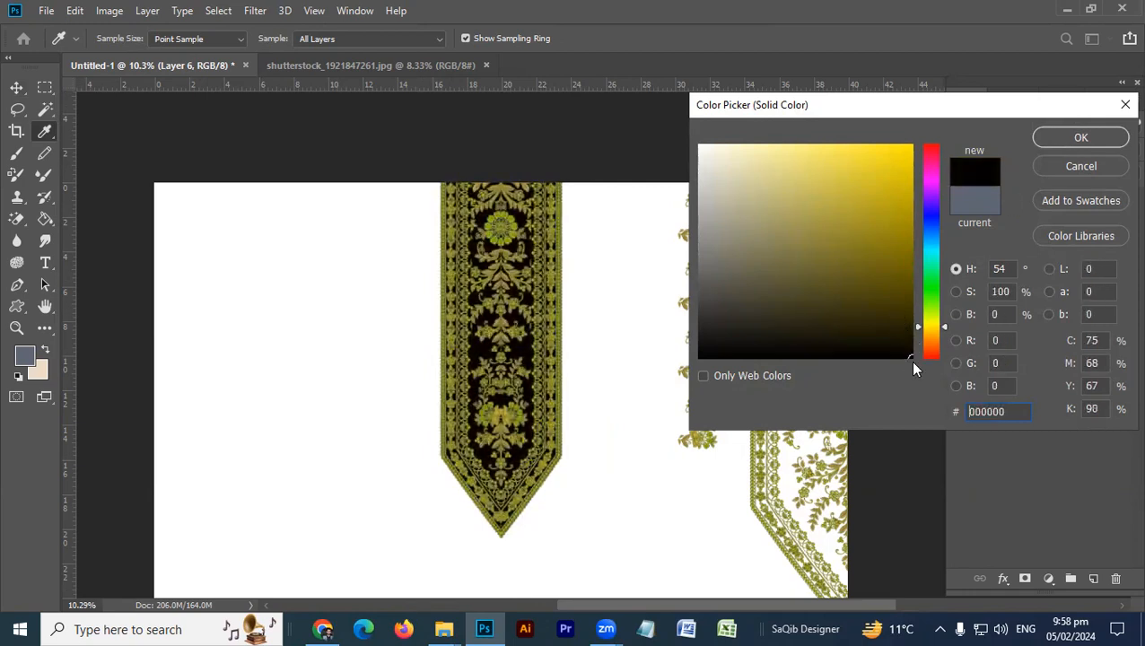
pyautogui.moveTo(934, 329); pyautogui.dragTo(931, 346)
pyautogui.moveTo(709, 216); pyautogui.dragTo(709, 143)
pyautogui.moveTo(779, 198); pyautogui.dragTo(917, 393)
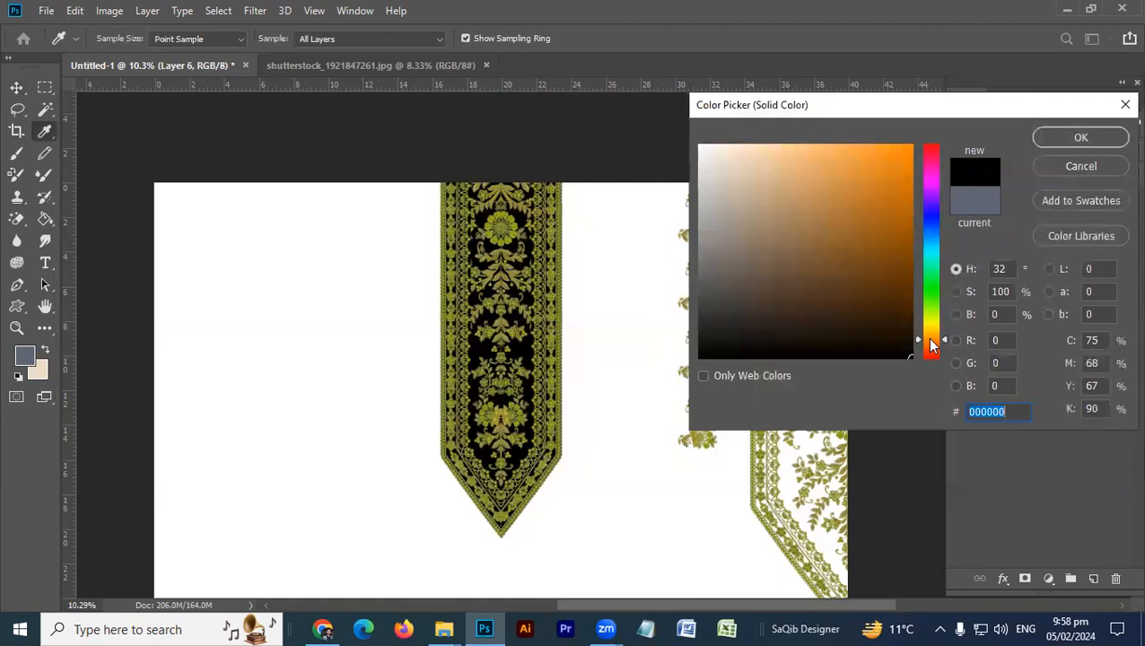
pyautogui.moveTo(932, 346); pyautogui.dragTo(932, 353)
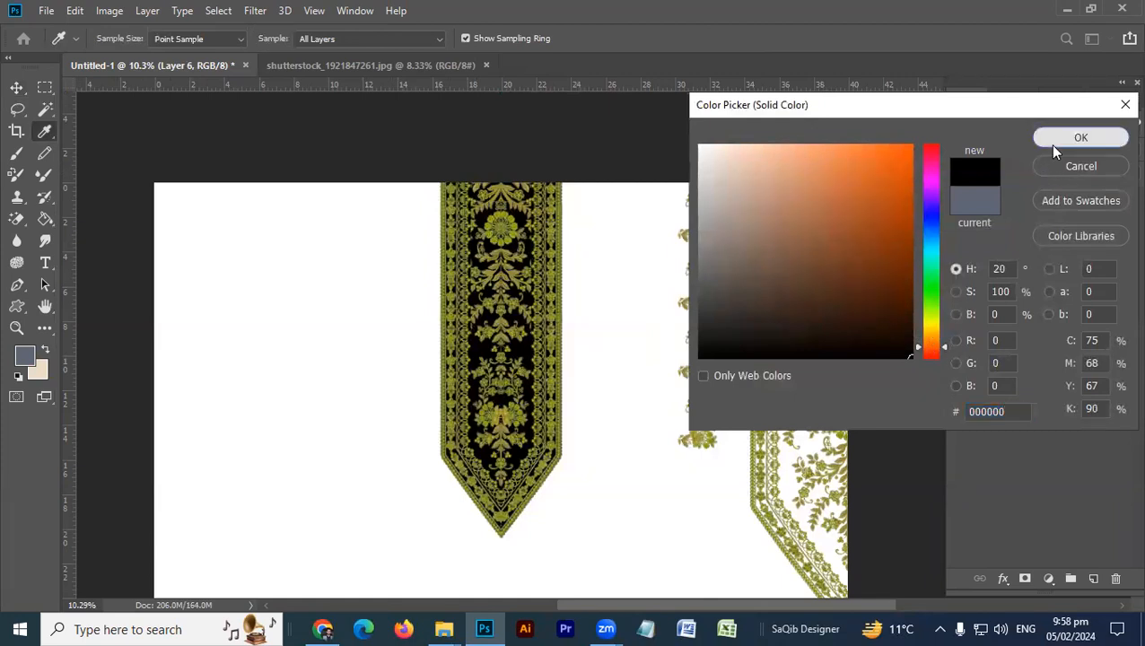
pyautogui.click(1049, 143)
# - Switch to File Explorer and open design 183 from the 25 Different Textile Neckline Design folder in Photoshop
pyautogui.moveTo(619, 361); pyautogui.dragTo(611, 235)
pyautogui.moveTo(611, 235); pyautogui.dragTo(601, 325)
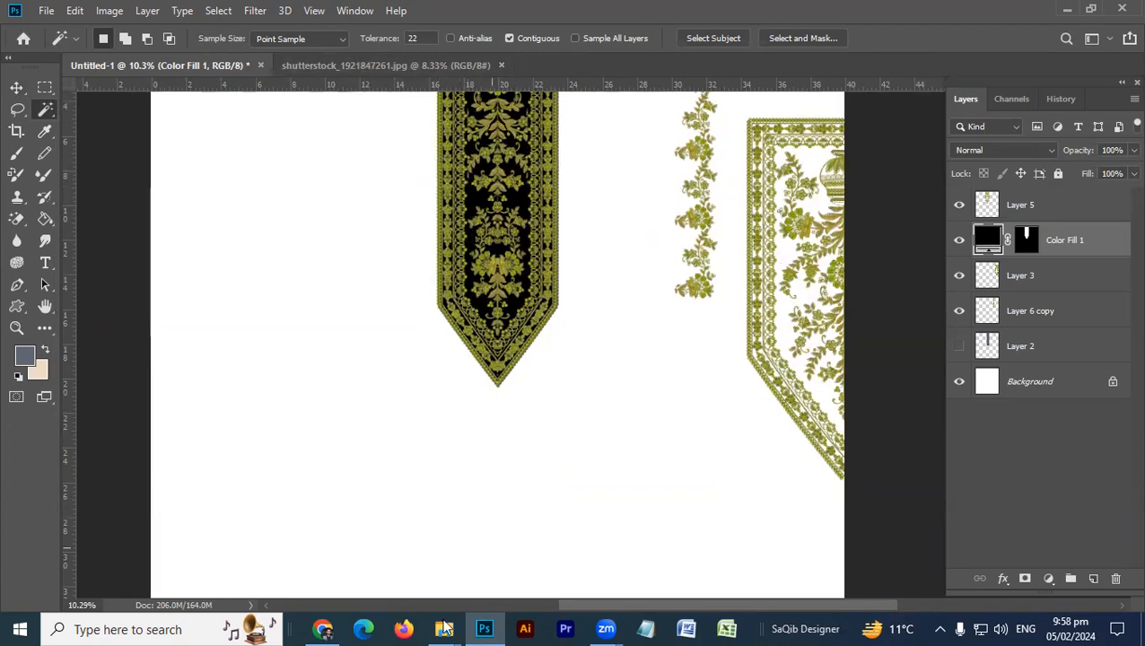
pyautogui.moveTo(443, 629)
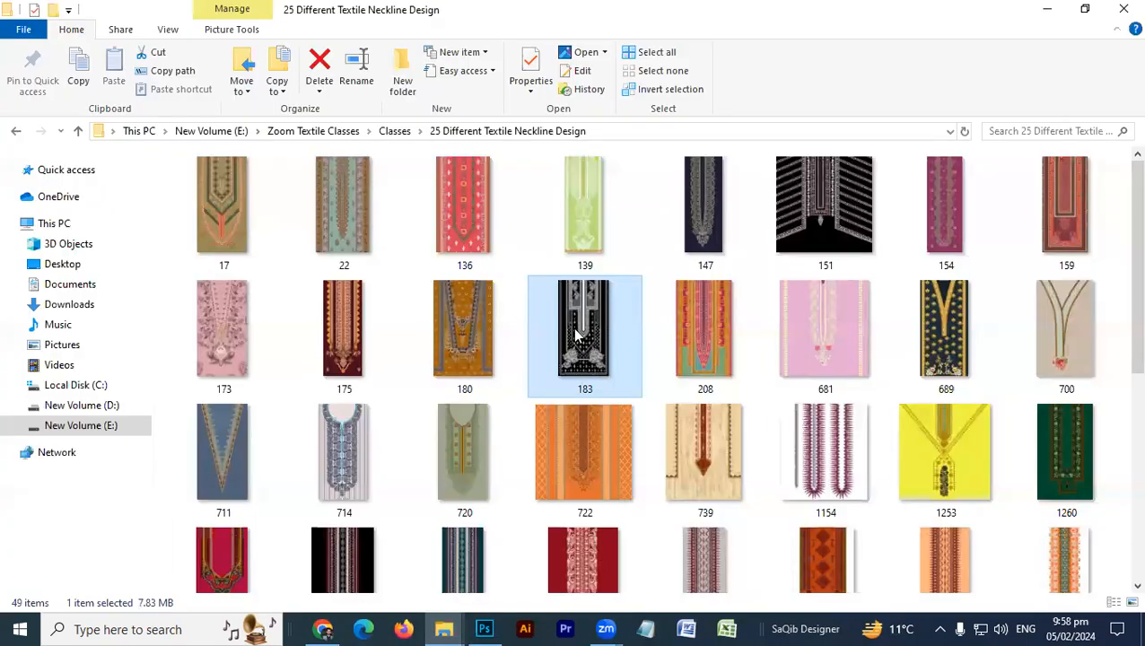
pyautogui.moveTo(579, 334); pyautogui.dragTo(1009, 353)
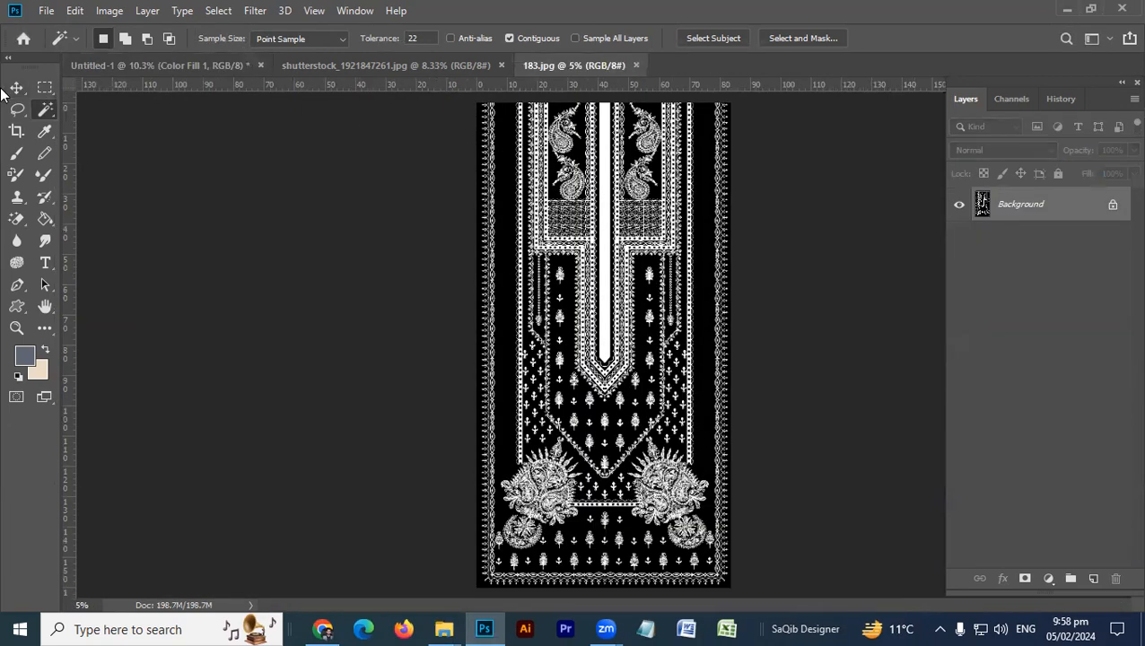
# - Copy the 183.jpg neckline design into the Untitled-1 document with the Move tool
pyautogui.click(36, 91)
pyautogui.click(23, 89)
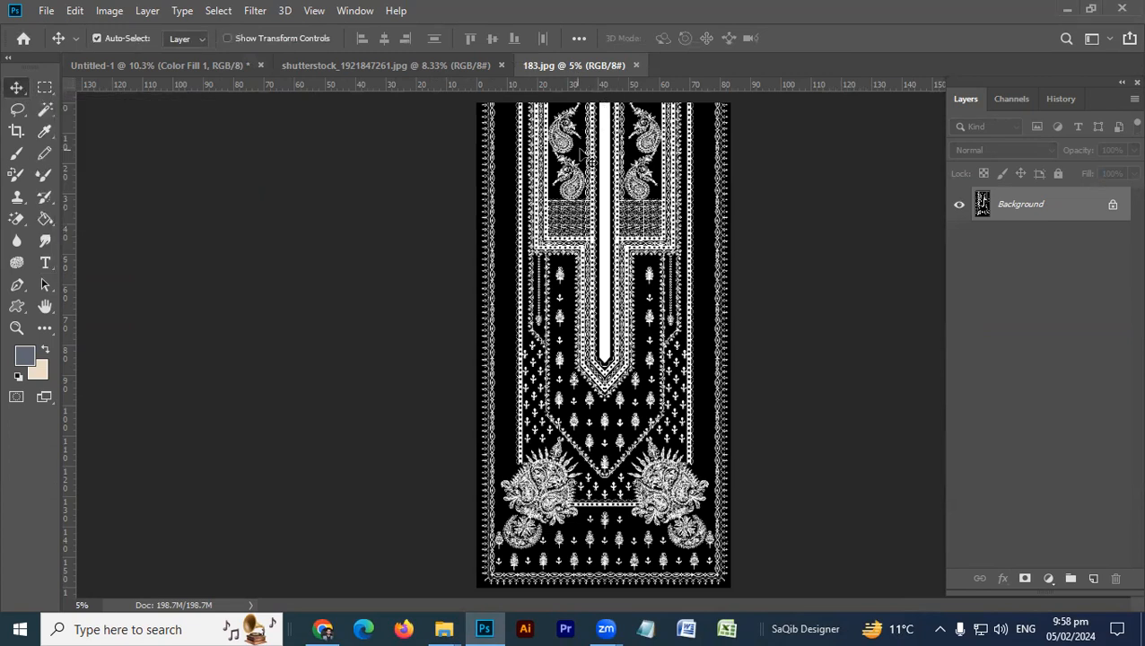
pyautogui.moveTo(579, 143); pyautogui.dragTo(524, 220)
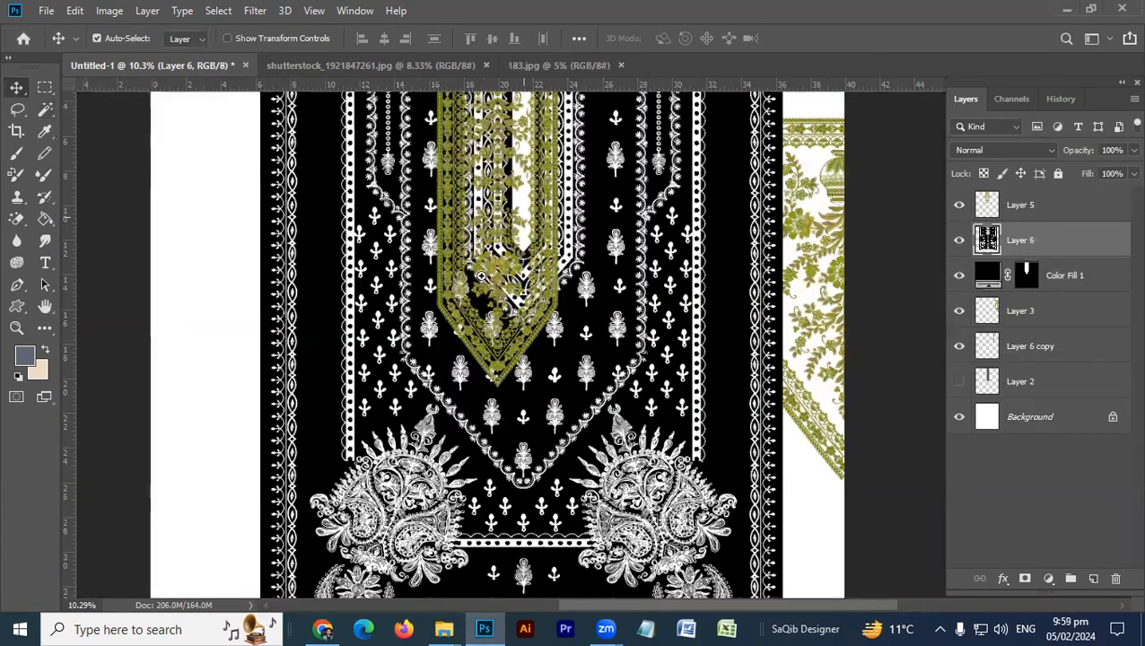
# - Scale the imported neckline design to about 52% and place it against the canvas's upper edge, centred over the placket
pyautogui.scroll(-5, 477, 274)
pyautogui.hotkey('ctrl', 't')
pyautogui.moveTo(724, 469); pyautogui.dragTo(671, 367)
pyautogui.hotkey('alt', 'shift')
pyautogui.moveTo(634, 333); pyautogui.dragTo(624, 366)
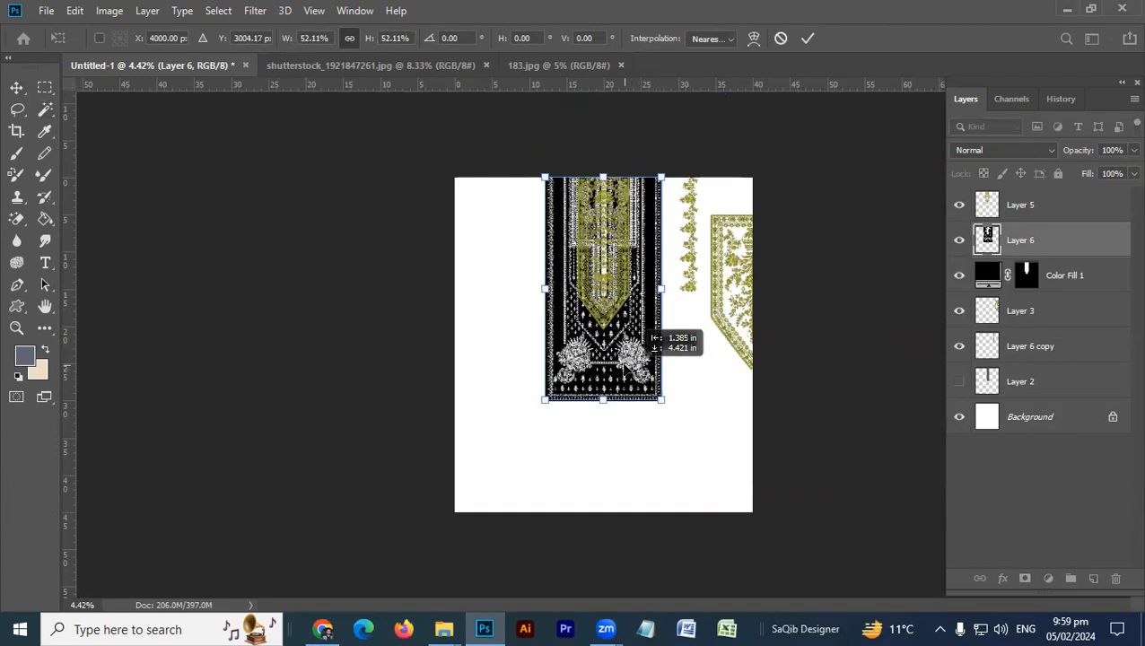
pyautogui.press('Return')
# - Enlarge the imported neckline design to about 113%, keeping it centred at the canvas's upper edge
pyautogui.moveTo(644, 233); pyautogui.dragTo(705, 235)
pyautogui.moveTo(585, 284); pyautogui.dragTo(658, 430)
pyautogui.hotkey('ctrl', 't')
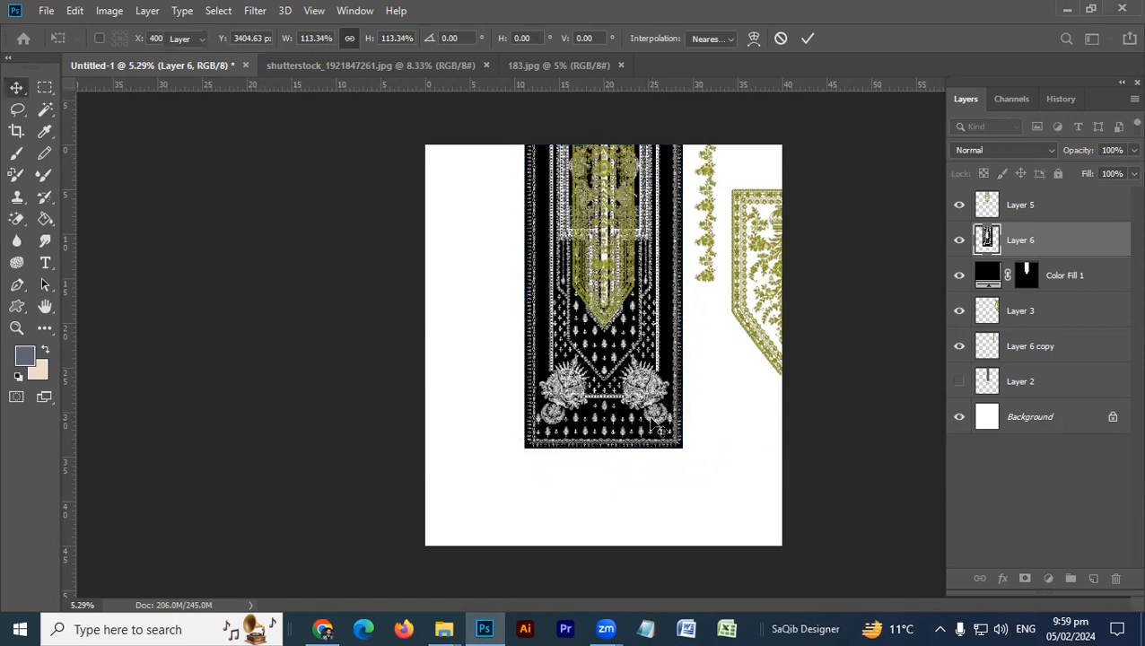
pyautogui.press('Return')
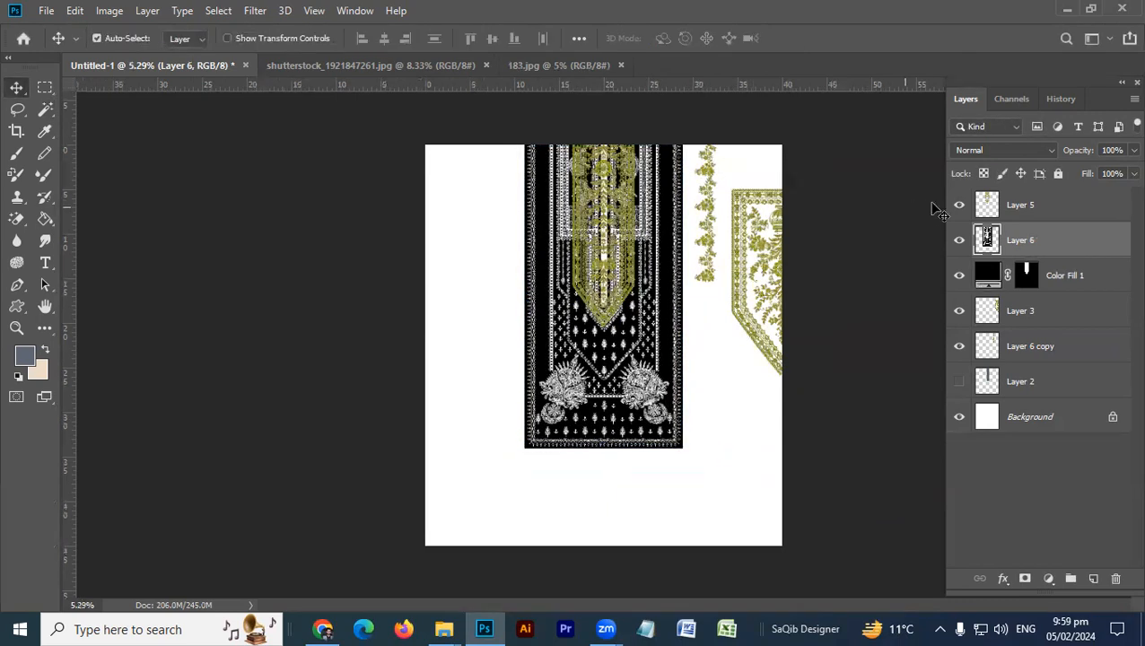
# - Hide the green placket ornament's layer and shift the vase-and-flower reference panel slightly left
pyautogui.scroll(5, 601, 251)
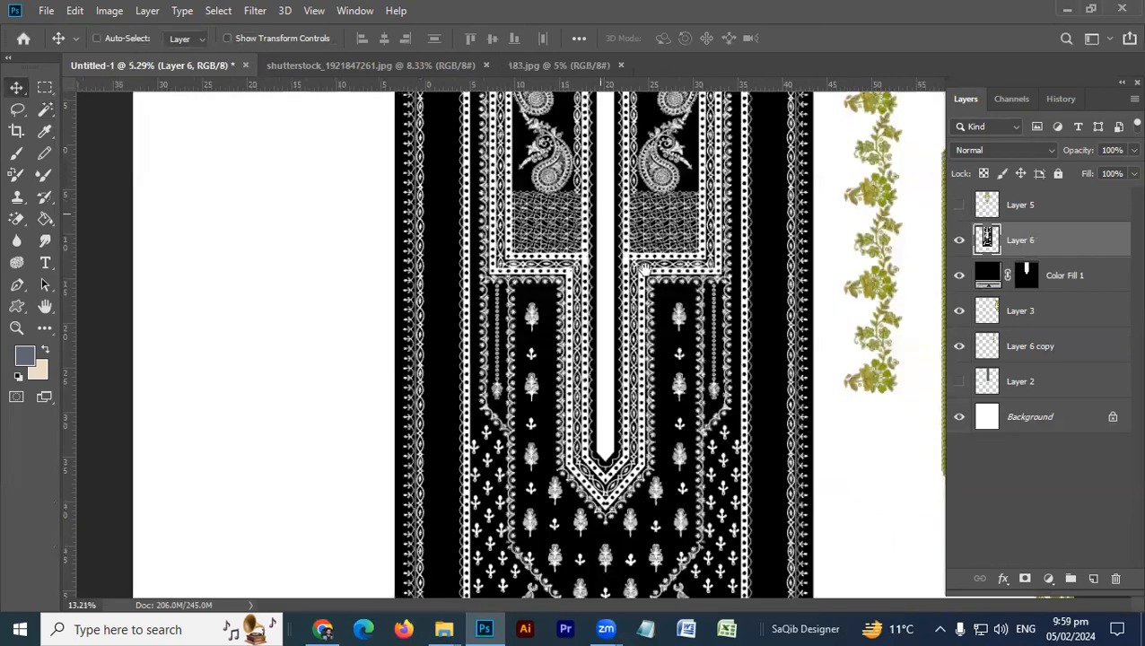
pyautogui.scroll(-2, 579, 237)
pyautogui.scroll(-4, 571, 231)
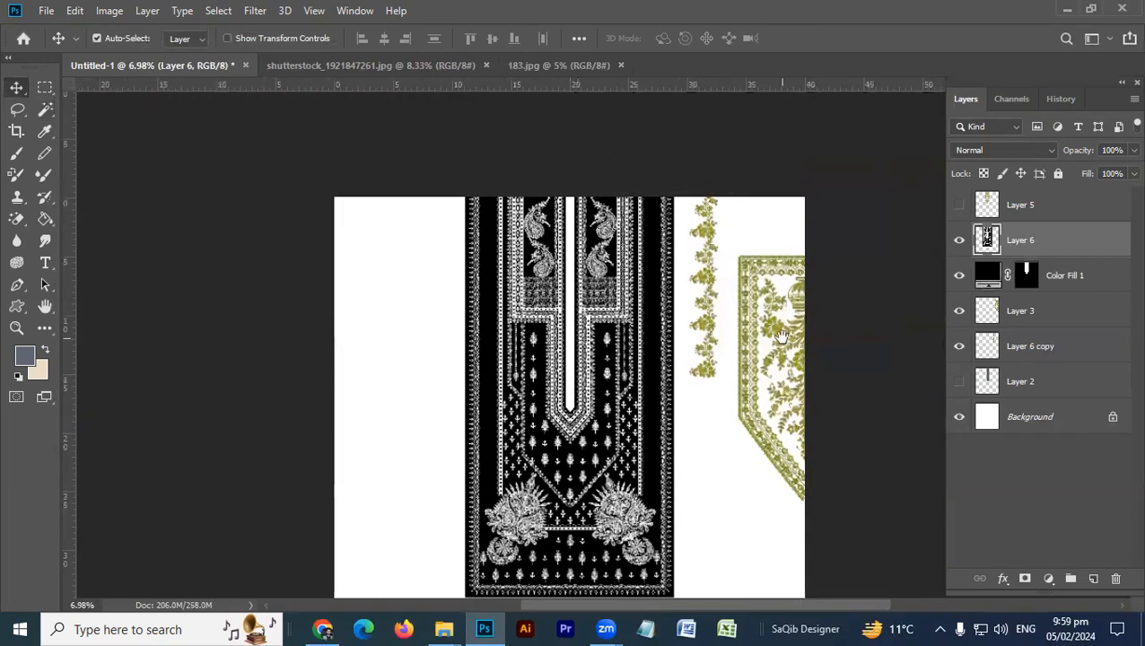
pyautogui.moveTo(741, 283); pyautogui.dragTo(689, 292)
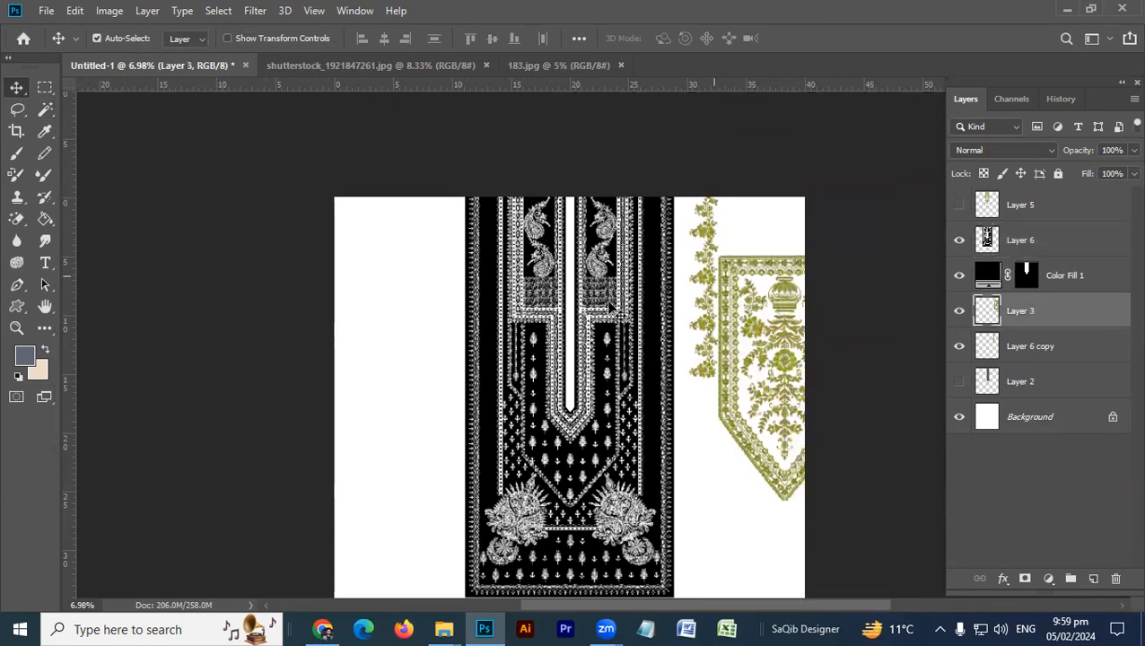
# - Examine the imported neckline's paisleys, mesh blocks, borders and small scattered motifs from the upper edge down to the hem
pyautogui.scroll(4, 574, 247)
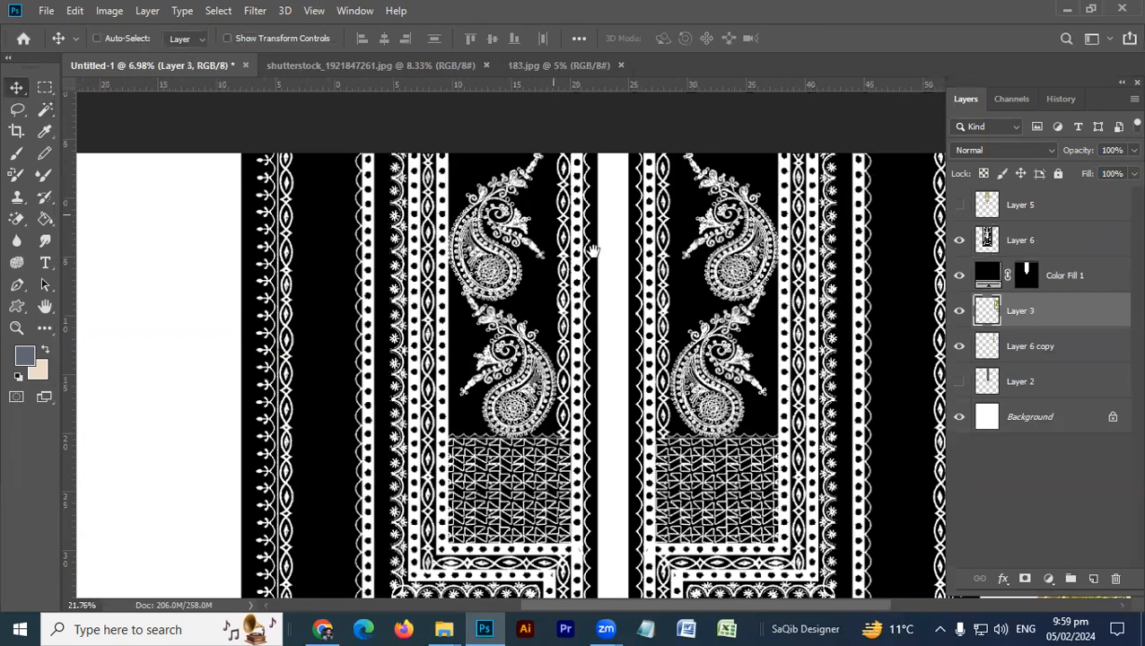
pyautogui.scroll(1, 426, 235)
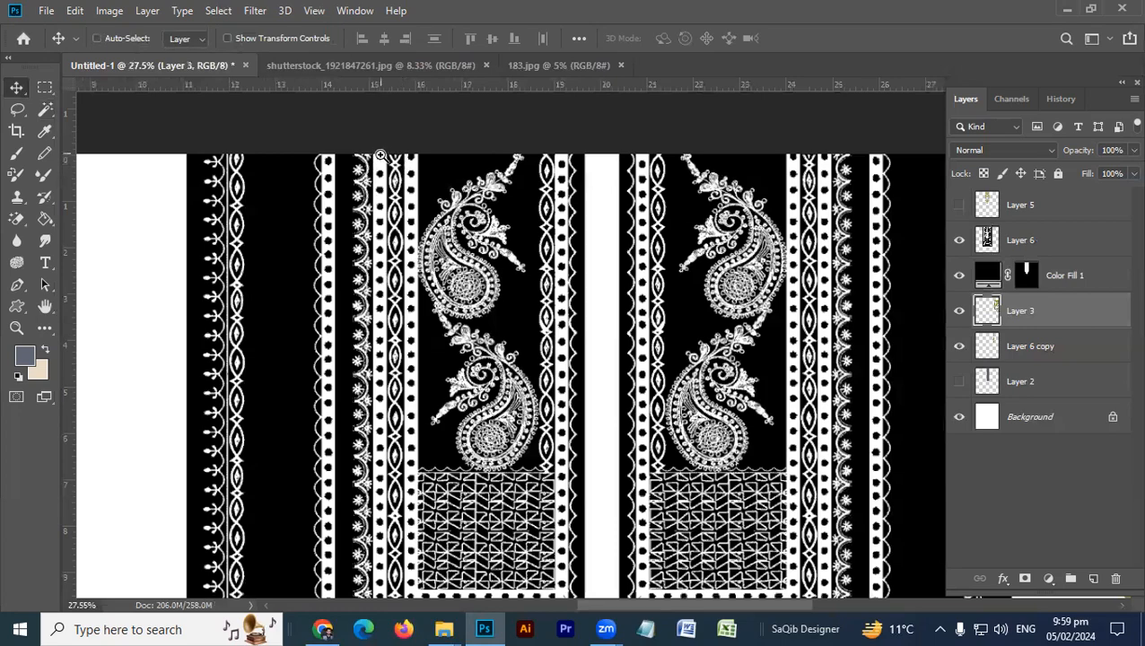
pyautogui.scroll(-5, 377, 404)
pyautogui.scroll(-5, 405, 297)
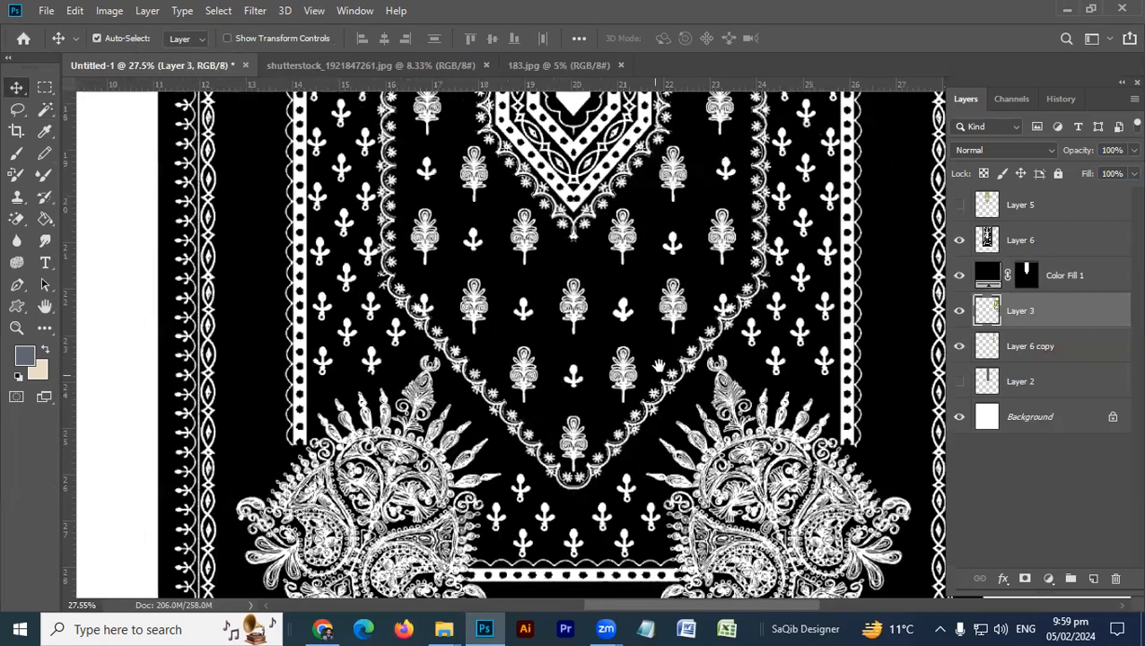
pyautogui.scroll(-3, 649, 380)
pyautogui.scroll(-3, 479, 261)
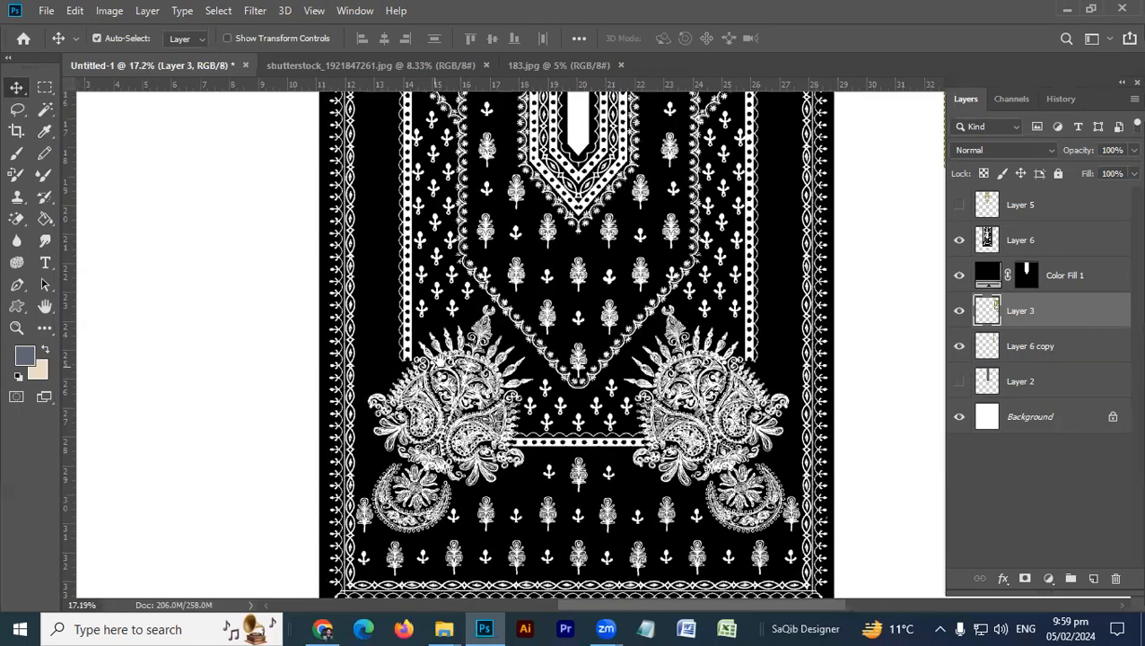
pyautogui.scroll(5, 453, 413)
pyautogui.scroll(-4, 446, 444)
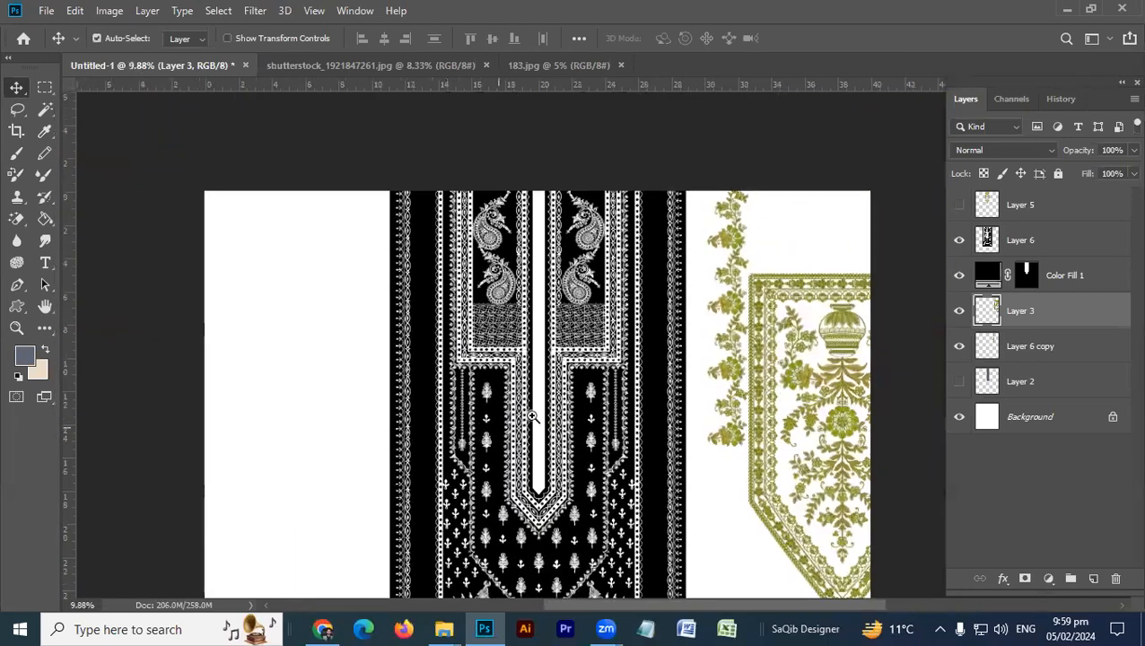
pyautogui.scroll(3, 521, 412)
pyautogui.scroll(3, 644, 332)
pyautogui.scroll(-2, 588, 358)
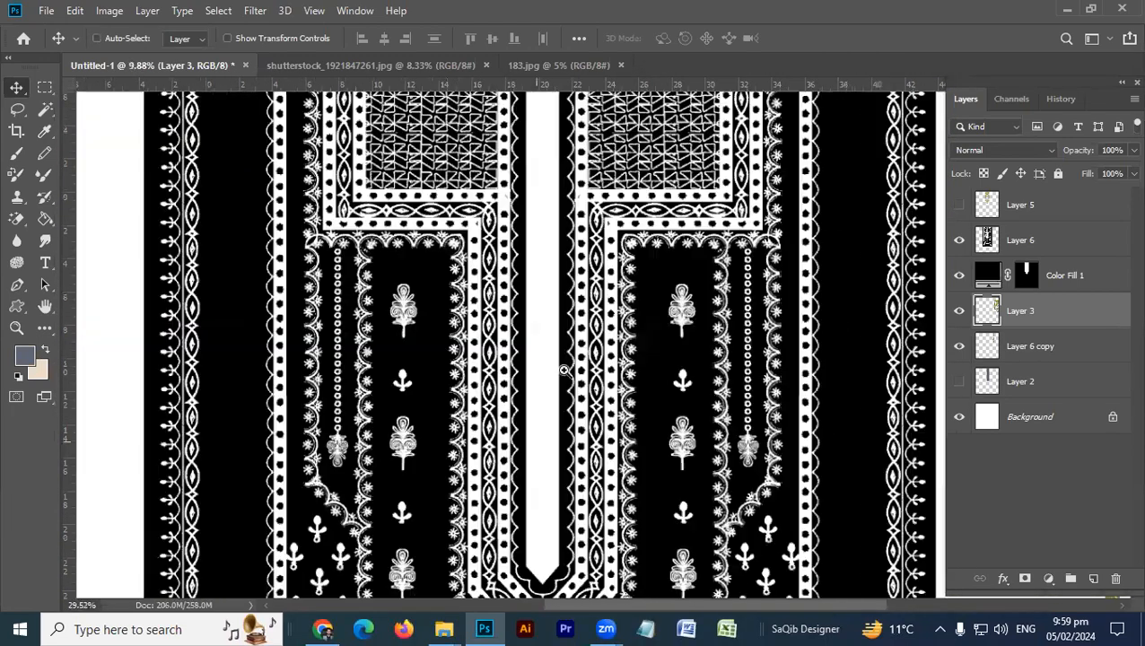
pyautogui.scroll(-5, 541, 381)
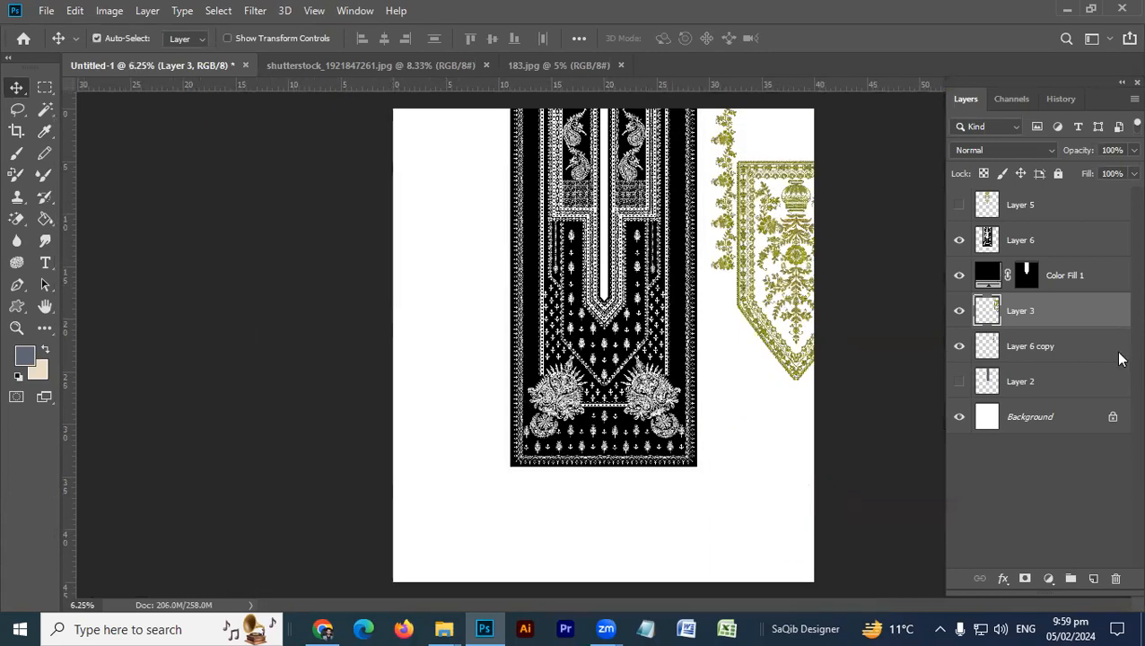
# - Fill the Background layer with the black sampled from the imported neckline design
pyautogui.click(1051, 415)
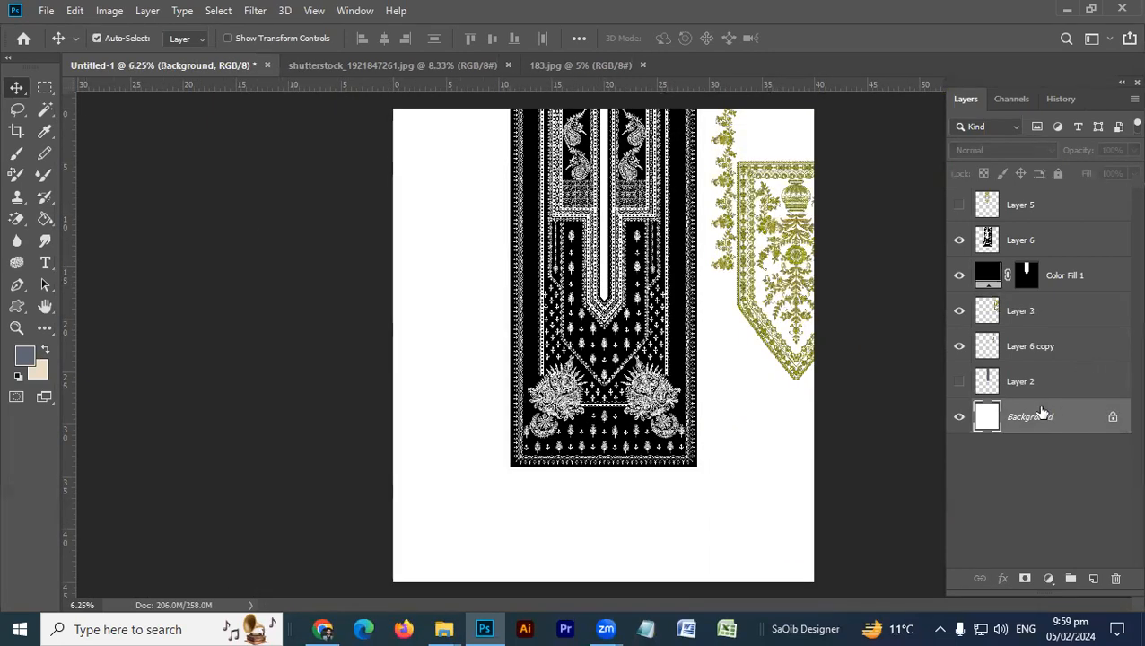
pyautogui.press('i')
pyautogui.click(682, 347)
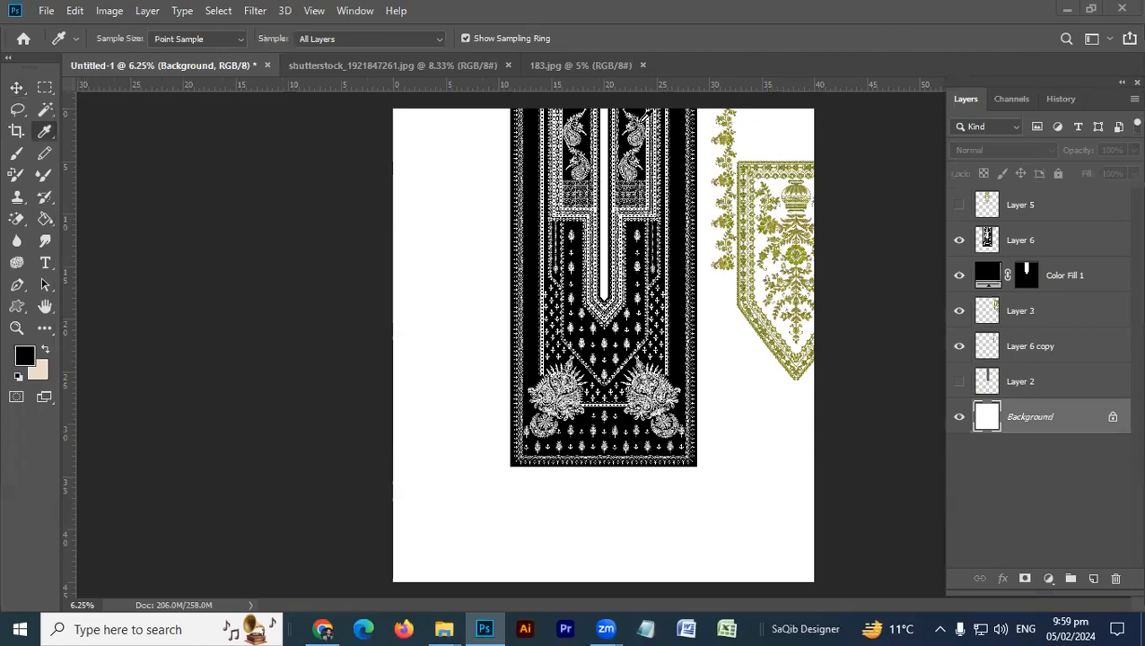
pyautogui.hotkey('alt', 'BackSpace')
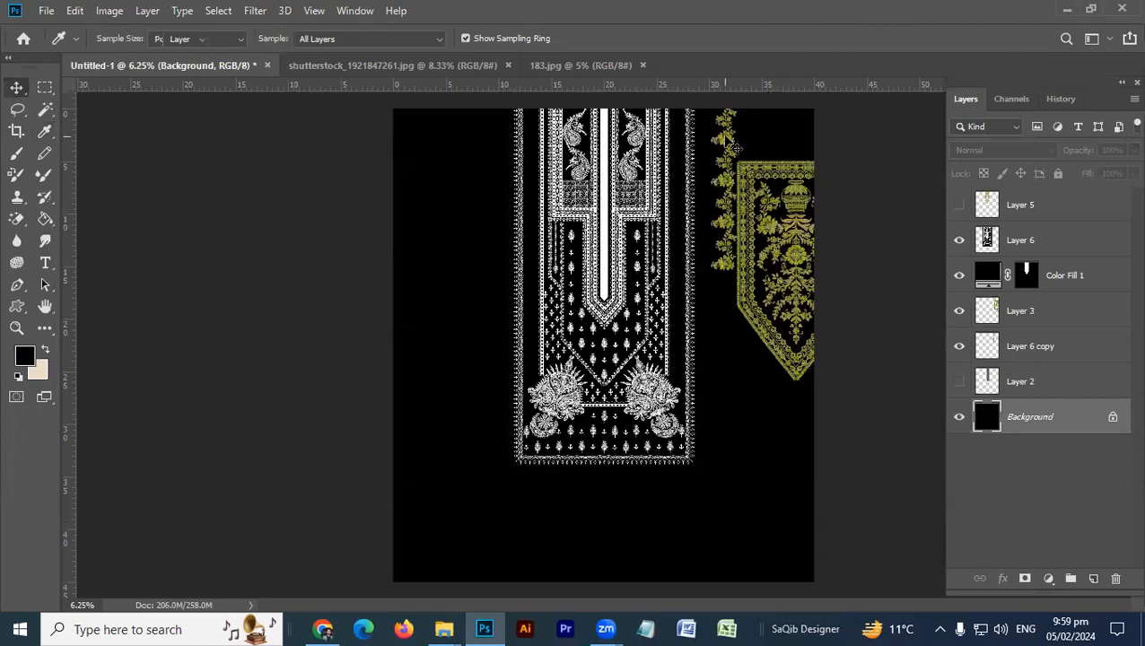
pyautogui.press('v')
# - Examine how the imported neckline's central placket, surrounding borders and lower paisley clusters are composed against the black background
pyautogui.scroll(5, 594, 301)
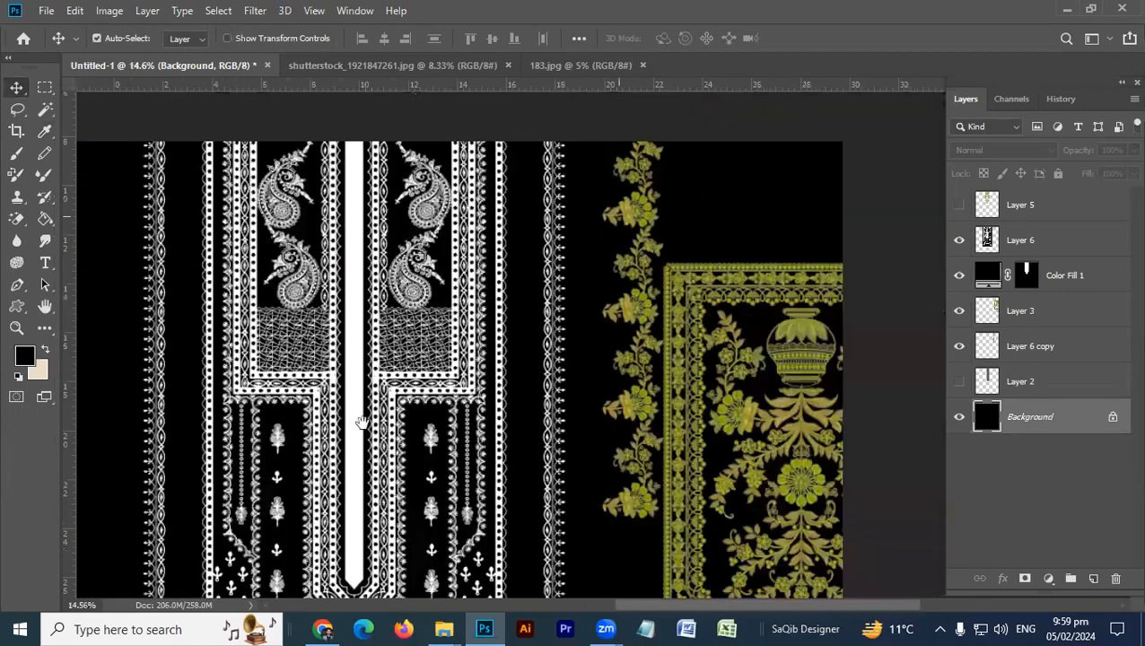
pyautogui.scroll(-5, 446, 375)
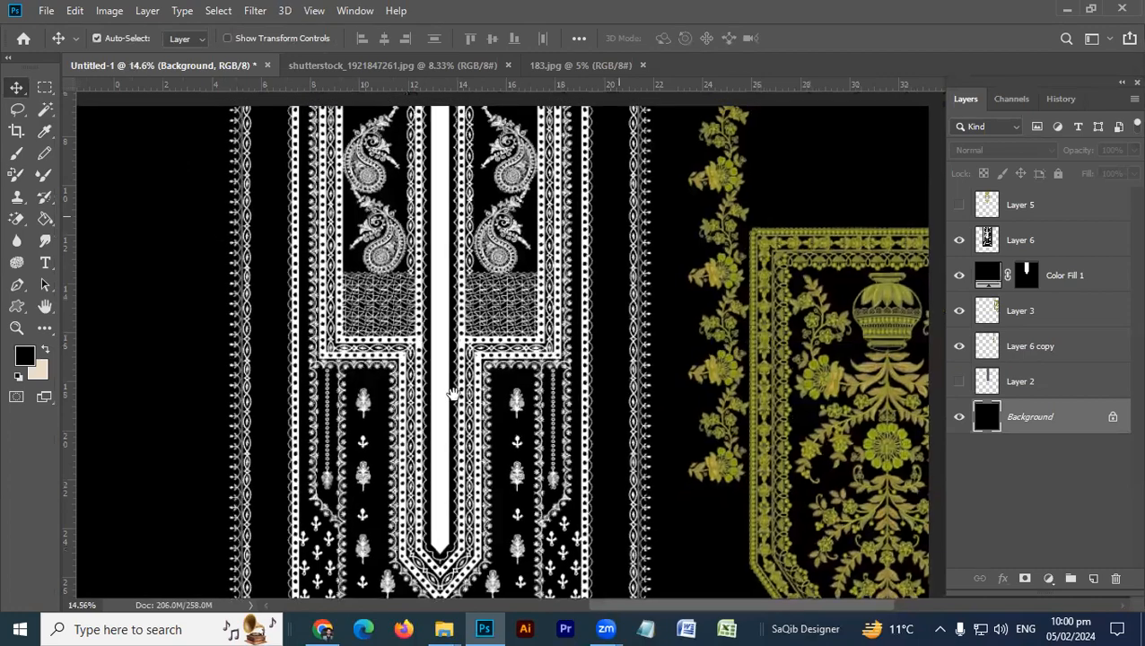
pyautogui.scroll(-4, 446, 307)
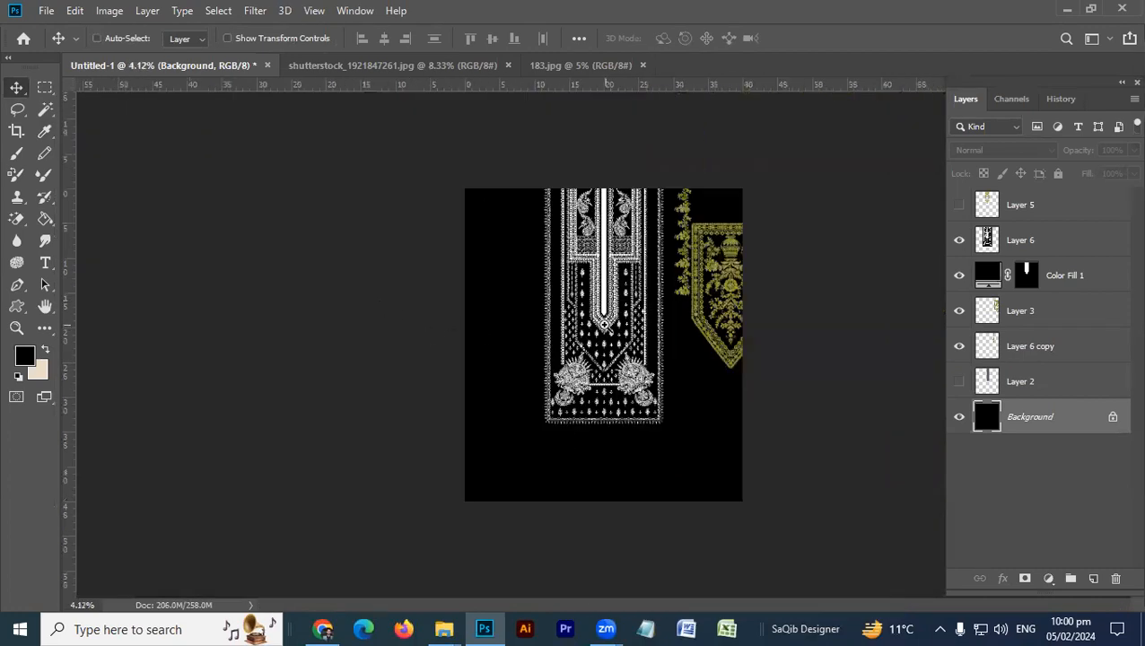
pyautogui.scroll(3, 571, 179)
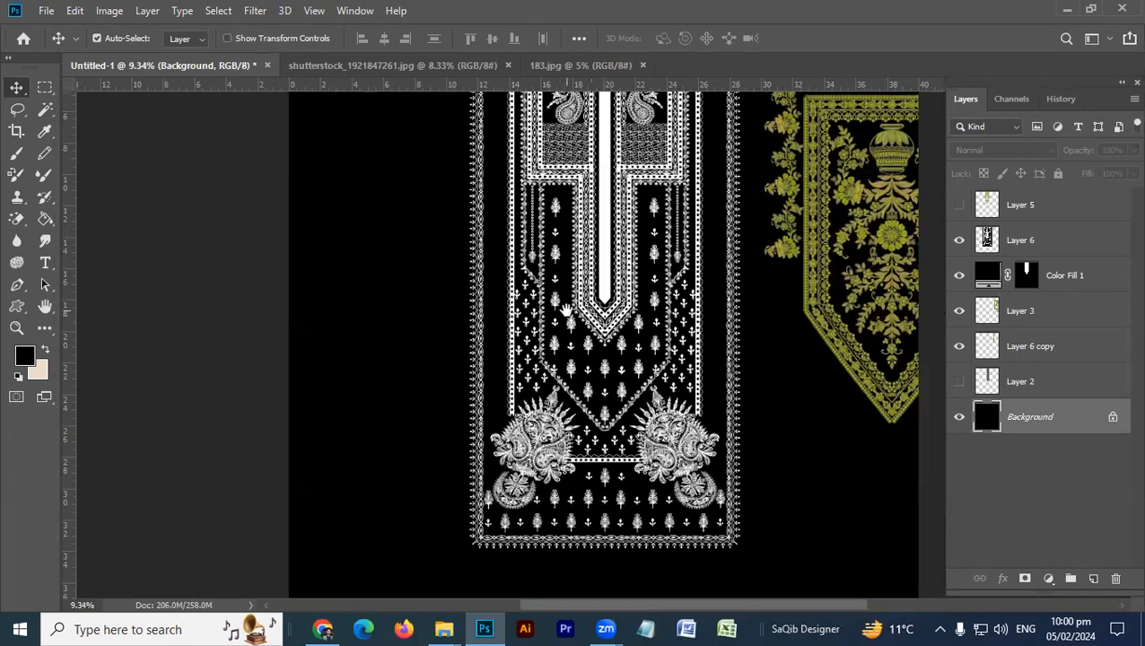
pyautogui.scroll(-2, 556, 314)
pyautogui.scroll(1, 543, 305)
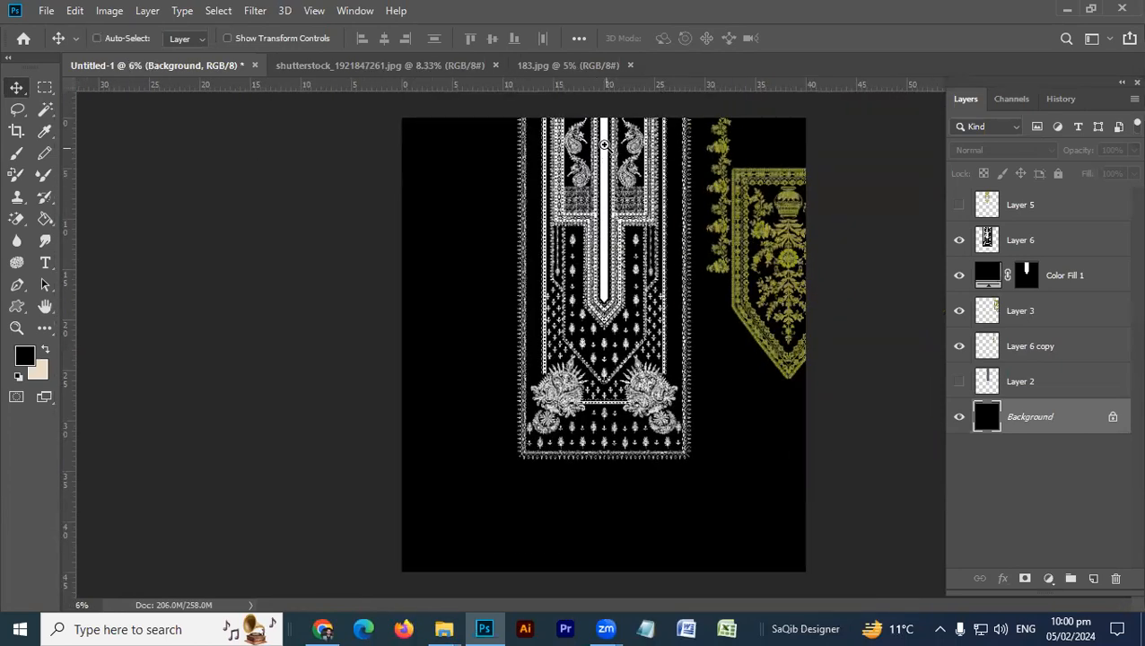
pyautogui.scroll(1, 628, 140)
pyautogui.moveTo(674, 141); pyautogui.dragTo(754, 143)
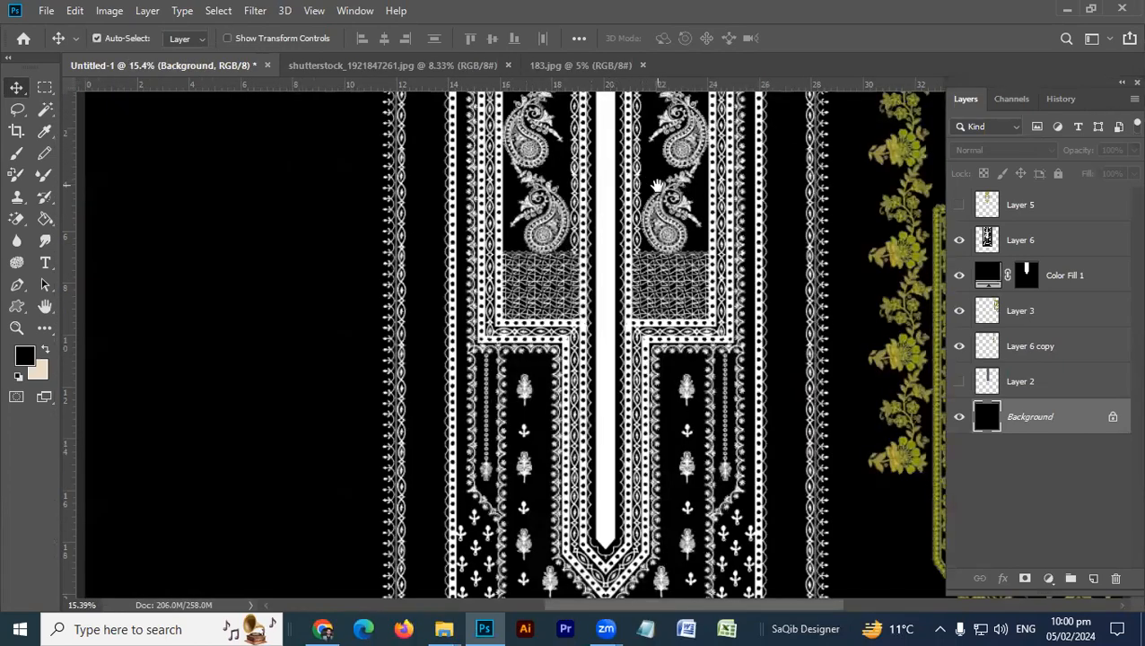
pyautogui.moveTo(587, 415); pyautogui.dragTo(477, 201)
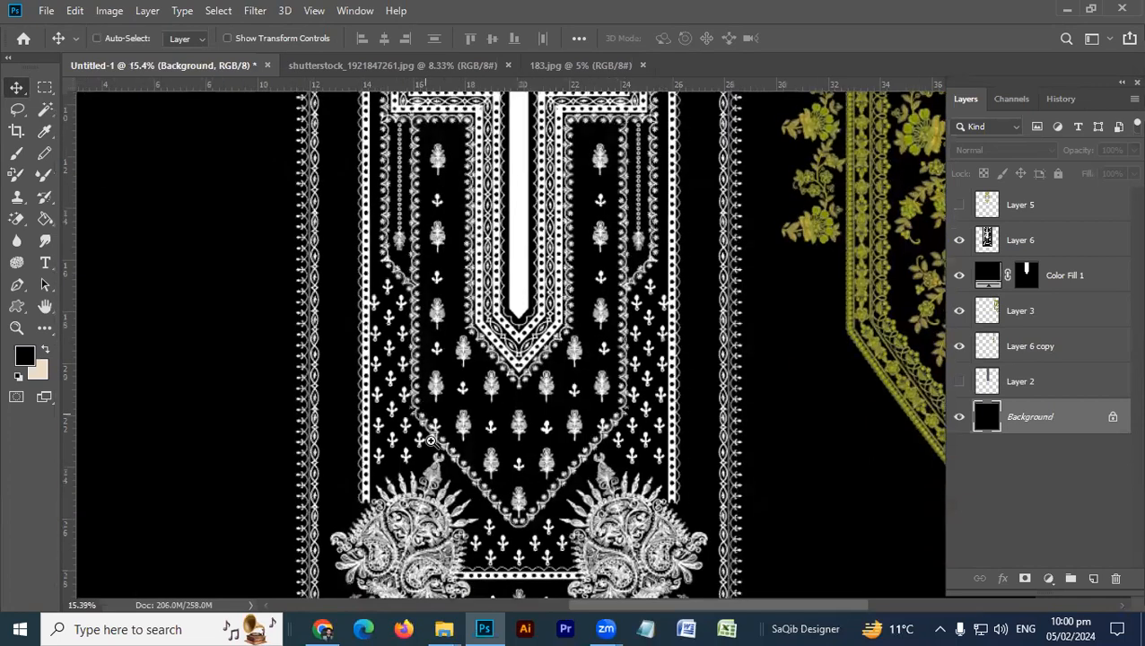
pyautogui.moveTo(645, 437); pyautogui.dragTo(571, 444)
pyautogui.moveTo(643, 360); pyautogui.dragTo(674, 361)
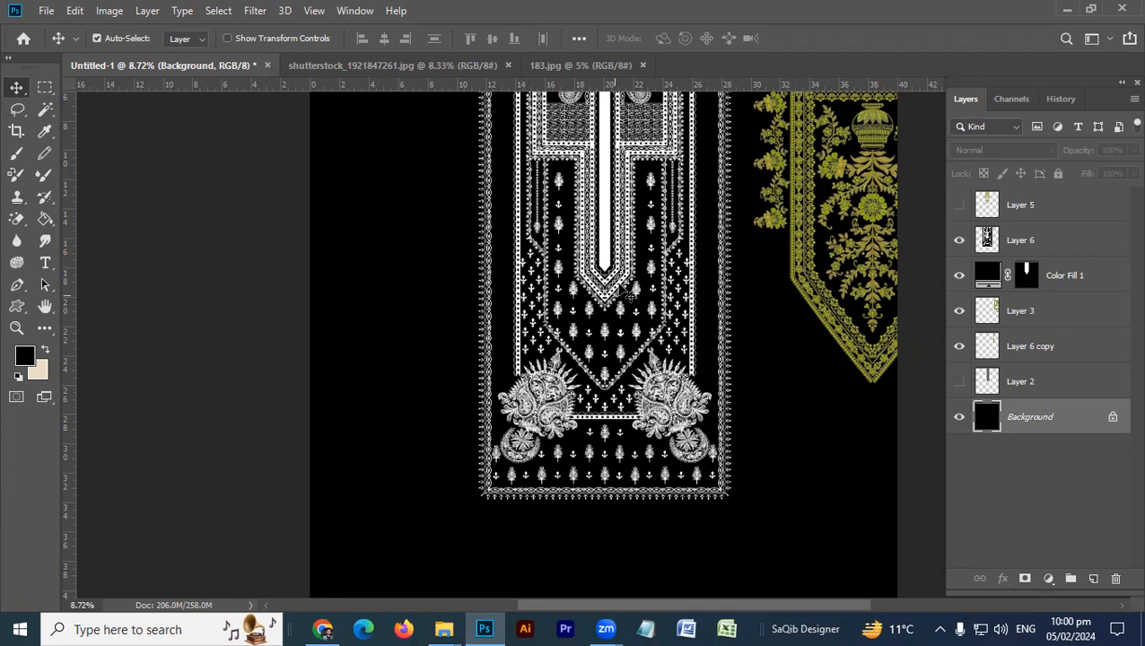
# - Scale the black-and-white neckline layer down to 97.67%, keeping its centre in place
pyautogui.click(610, 238)
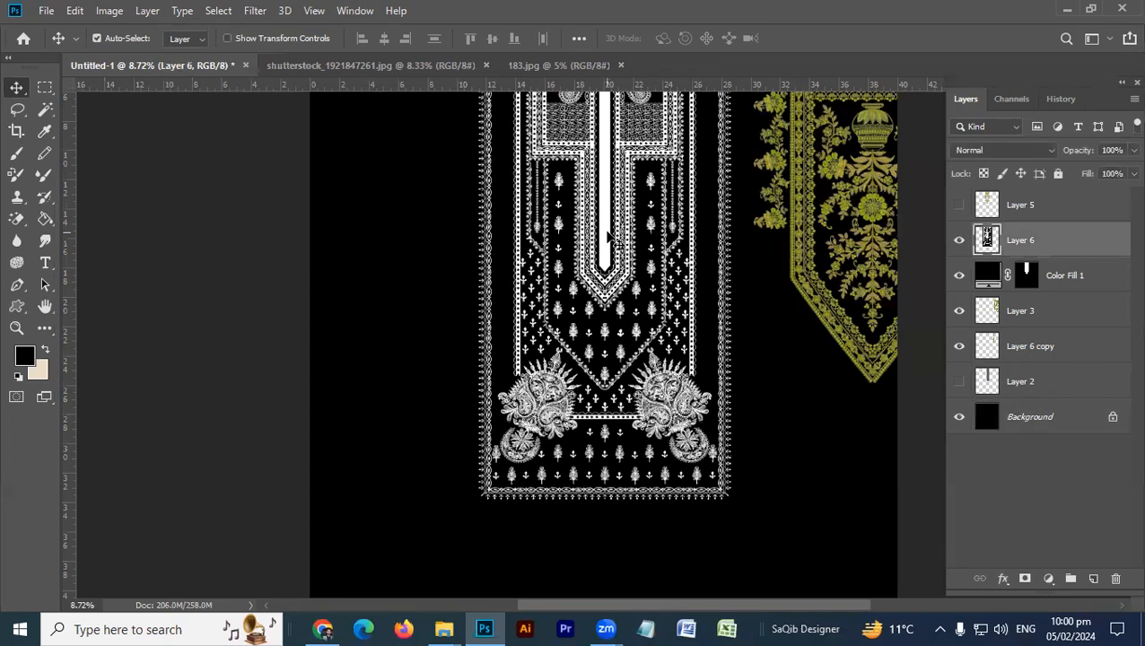
pyautogui.scroll(-3, 610, 238)
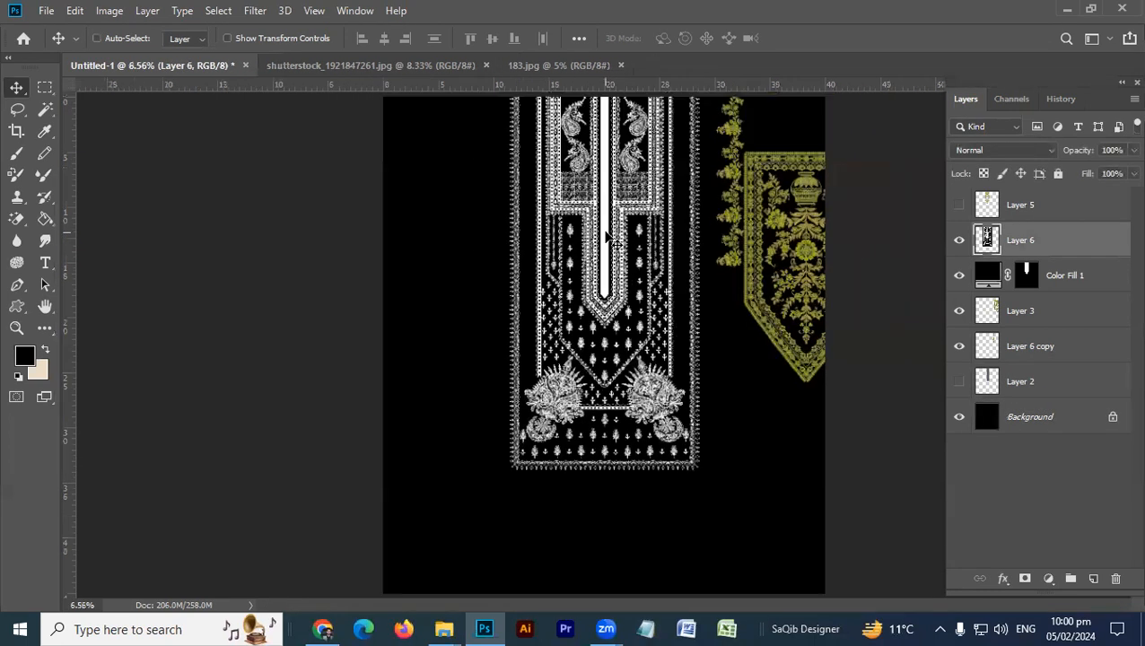
pyautogui.hotkey('ctrl', 't')
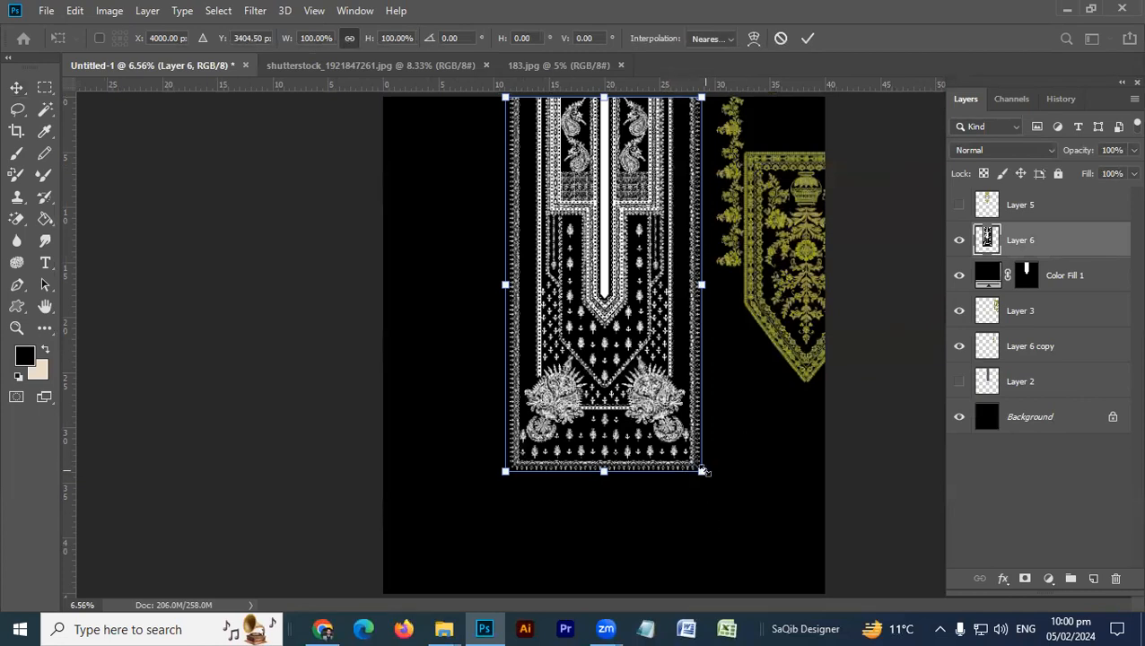
pyautogui.moveTo(704, 471); pyautogui.dragTo(700, 470)
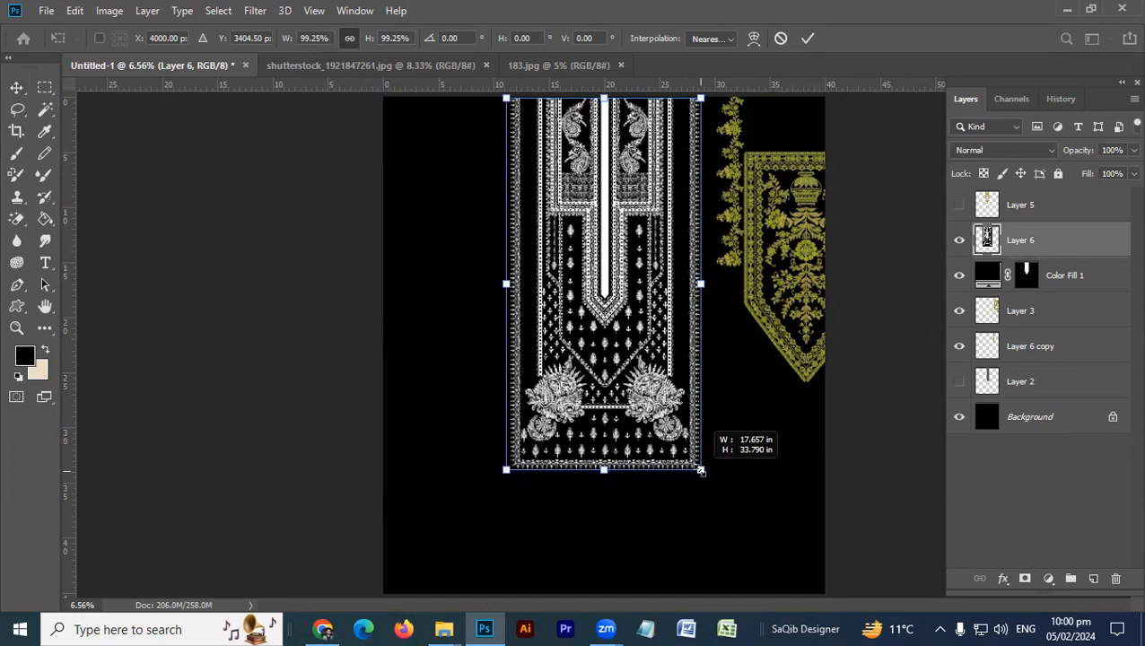
pyautogui.moveTo(700, 471); pyautogui.dragTo(699, 467)
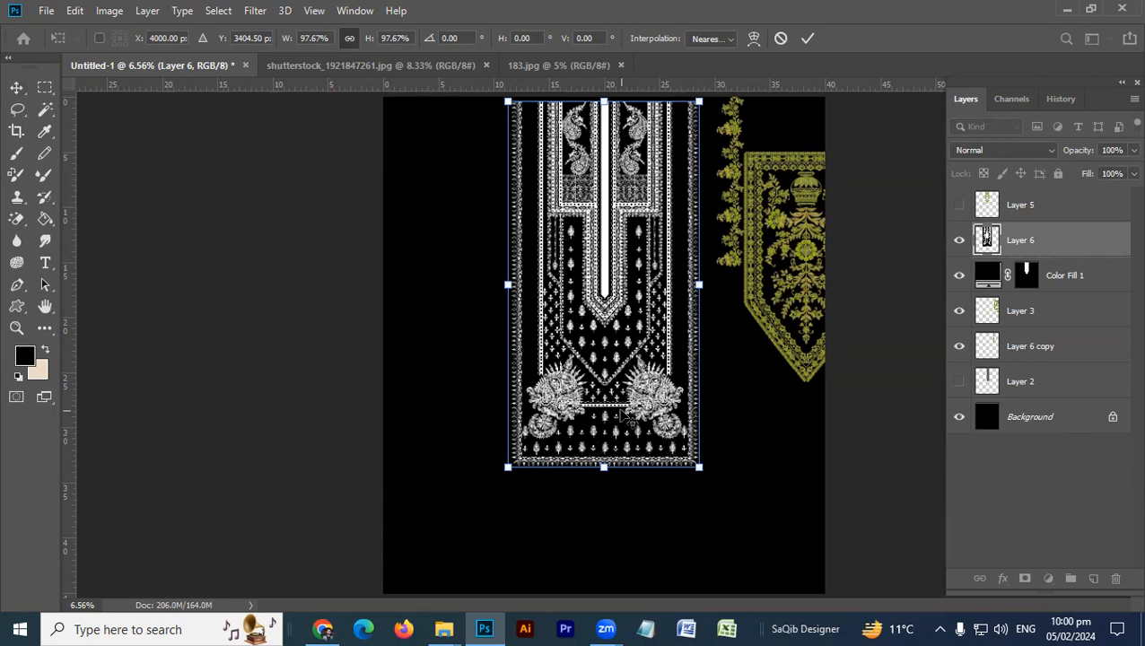
pyautogui.press('Return')
# - Measure the white central slit, the area below it and one half of the black-and-white neckline with rectangular selections
pyautogui.press('m')
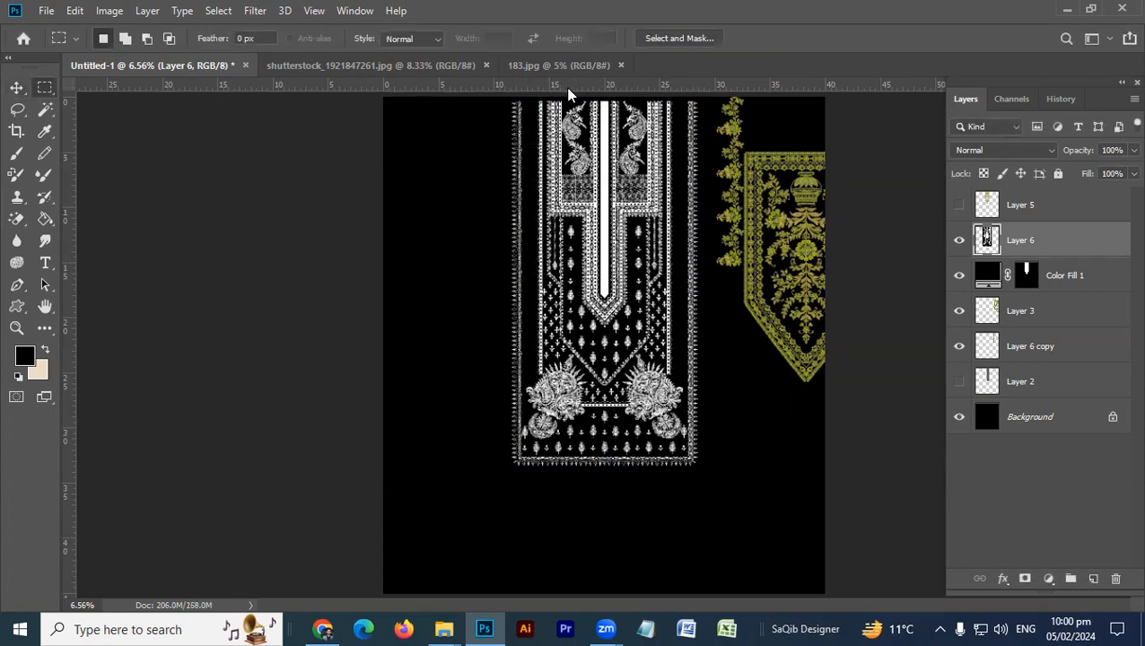
pyautogui.moveTo(598, 93); pyautogui.dragTo(612, 317)
pyautogui.moveTo(610, 271); pyautogui.dragTo(624, 463)
pyautogui.moveTo(592, 99); pyautogui.dragTo(704, 465)
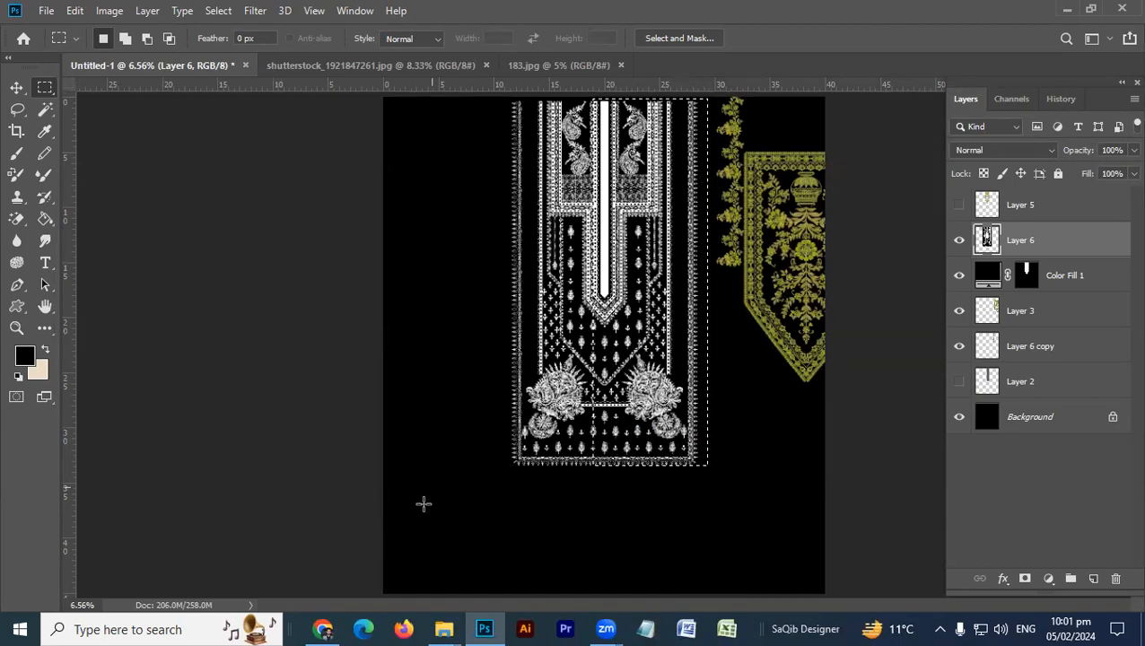
# - Open neckline image 180 from the 25 Different Textile Neckline Design folder and place it over the black-and-white neckline, aligned with its centre
pyautogui.click(444, 629)
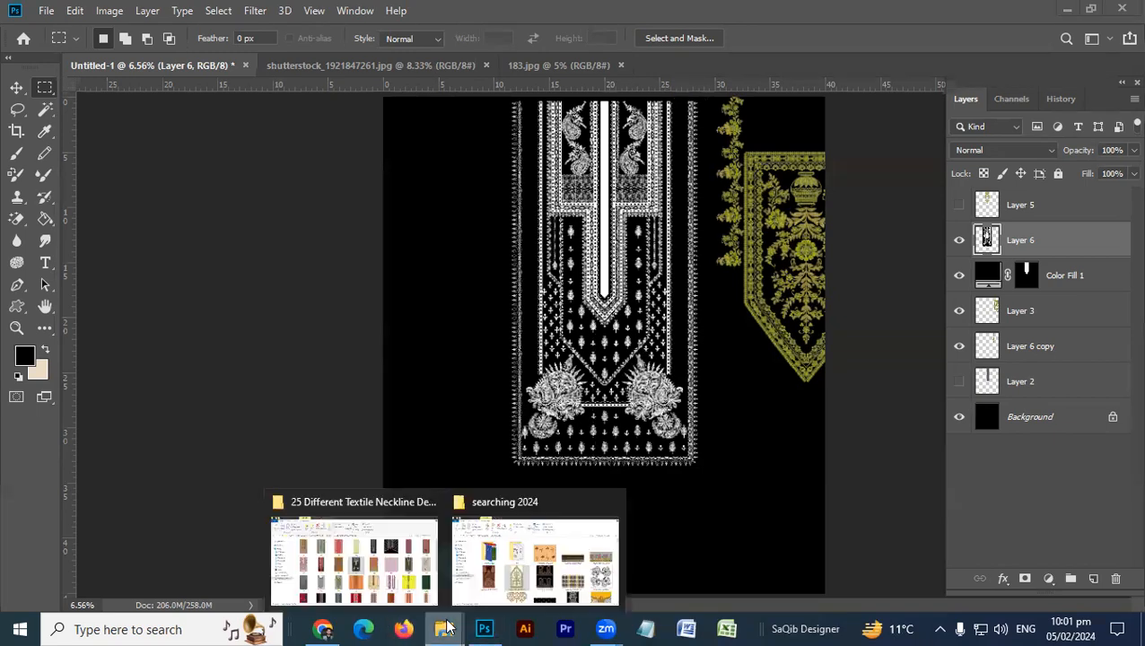
pyautogui.click(386, 582)
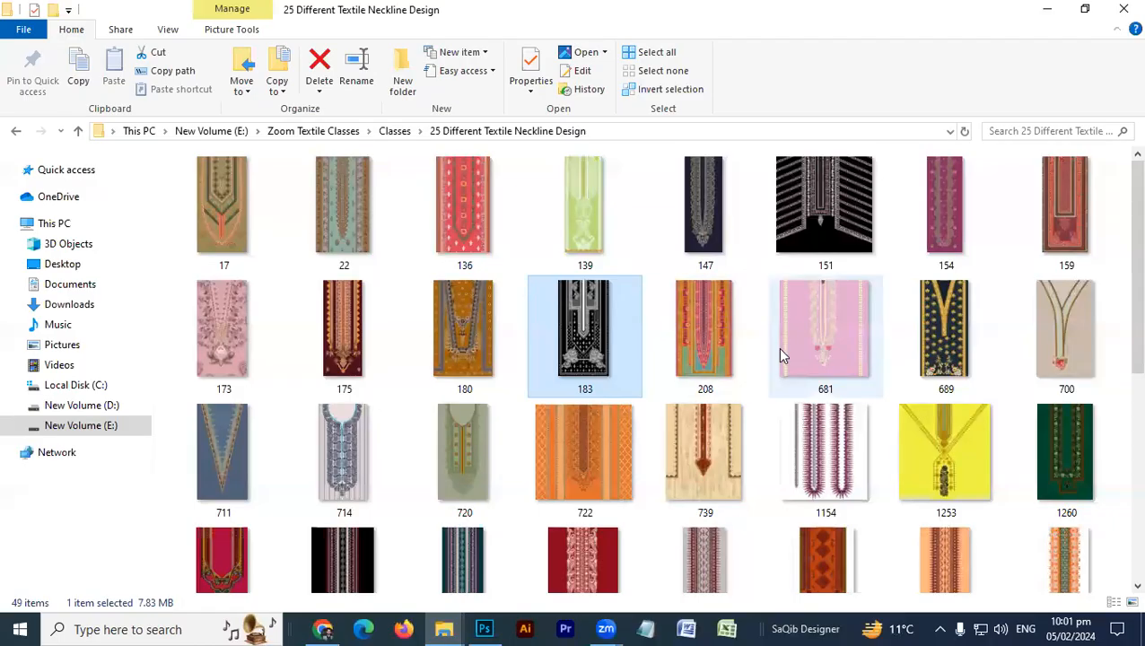
pyautogui.click(493, 371)
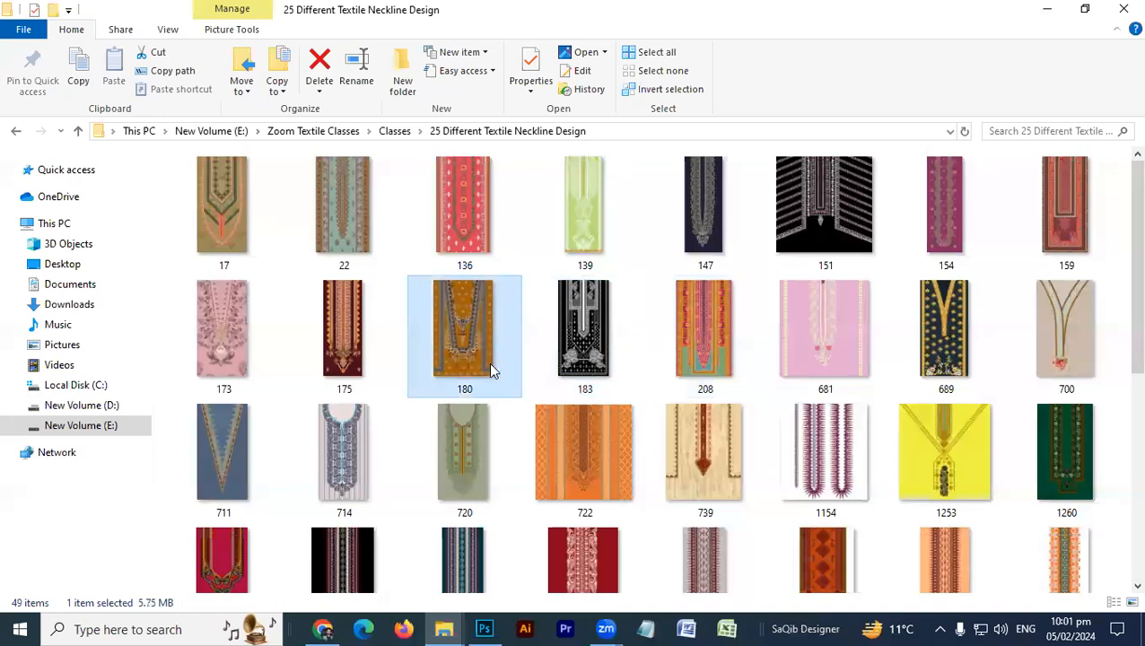
pyautogui.moveTo(462, 353); pyautogui.dragTo(212, 153)
pyautogui.click(17, 87)
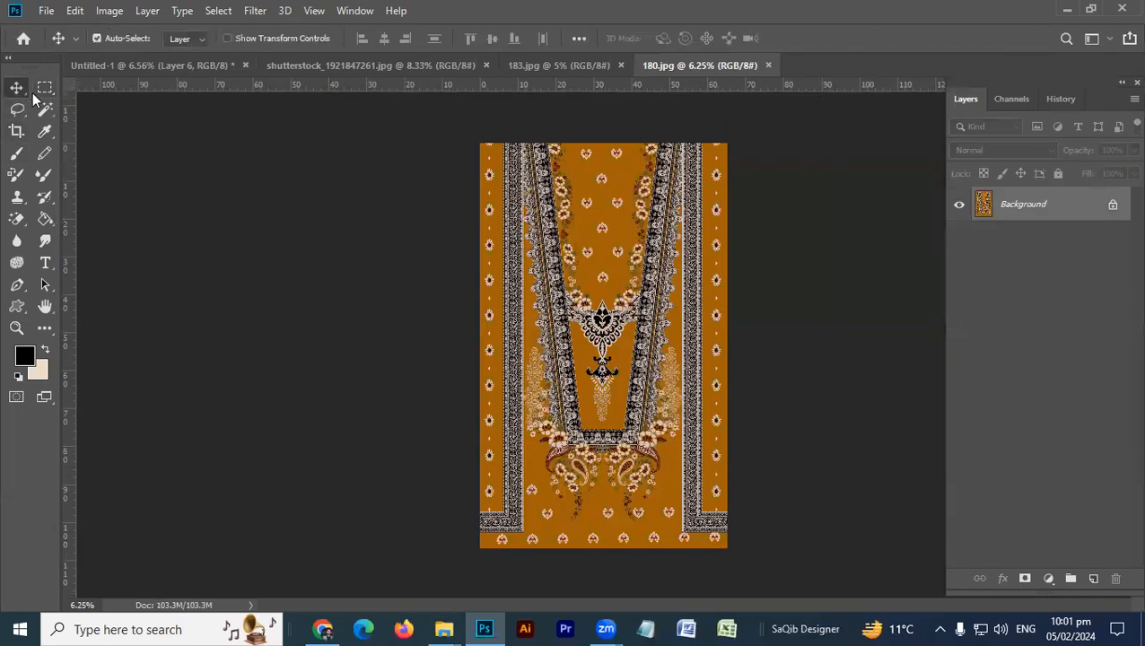
pyautogui.moveTo(534, 202); pyautogui.dragTo(589, 163)
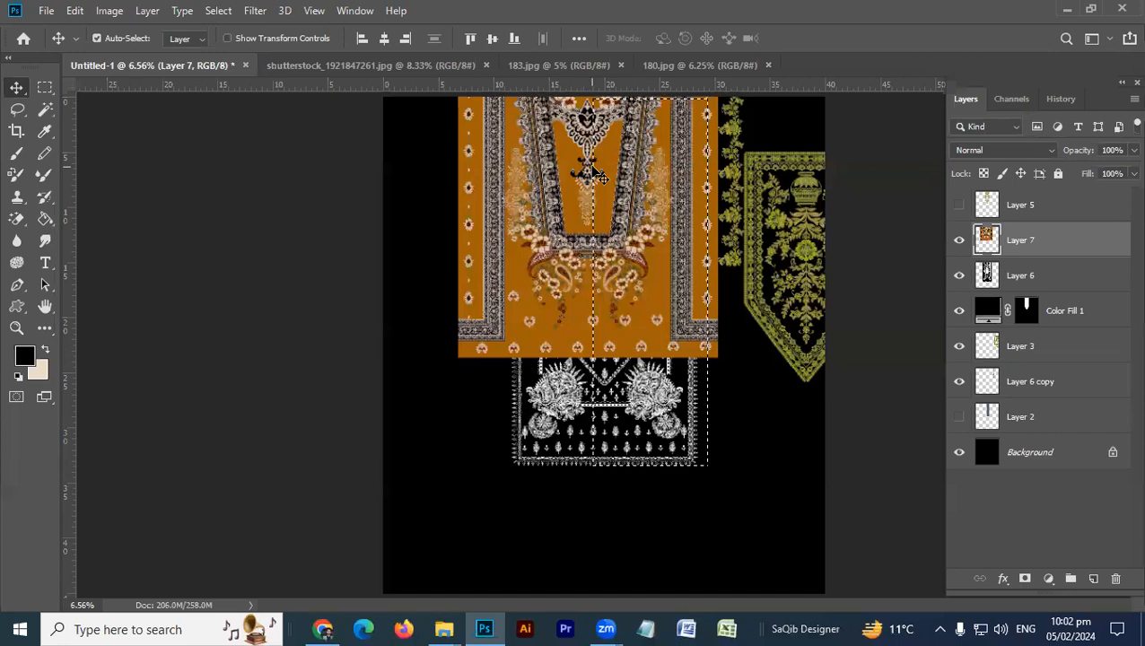
pyautogui.moveTo(592, 172); pyautogui.dragTo(604, 334)
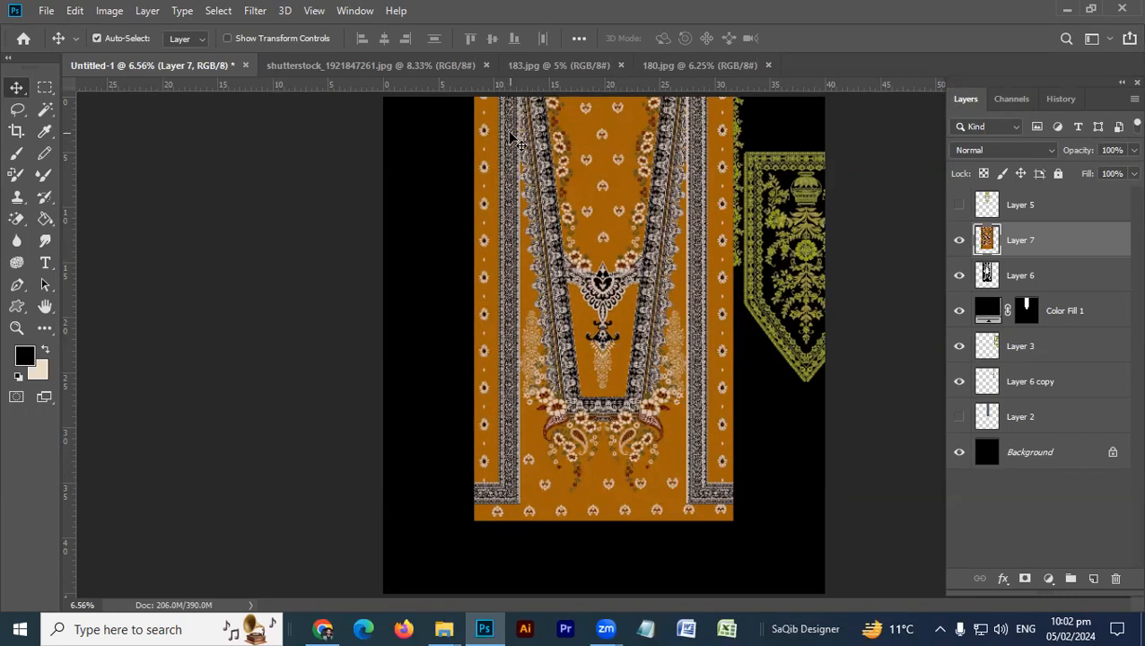
# - Measure the central opening of the orange neckline with rectangular selections from the upper canvas edge, and clear the selection
pyautogui.press('m')
pyautogui.moveTo(590, 95); pyautogui.dragTo(652, 420)
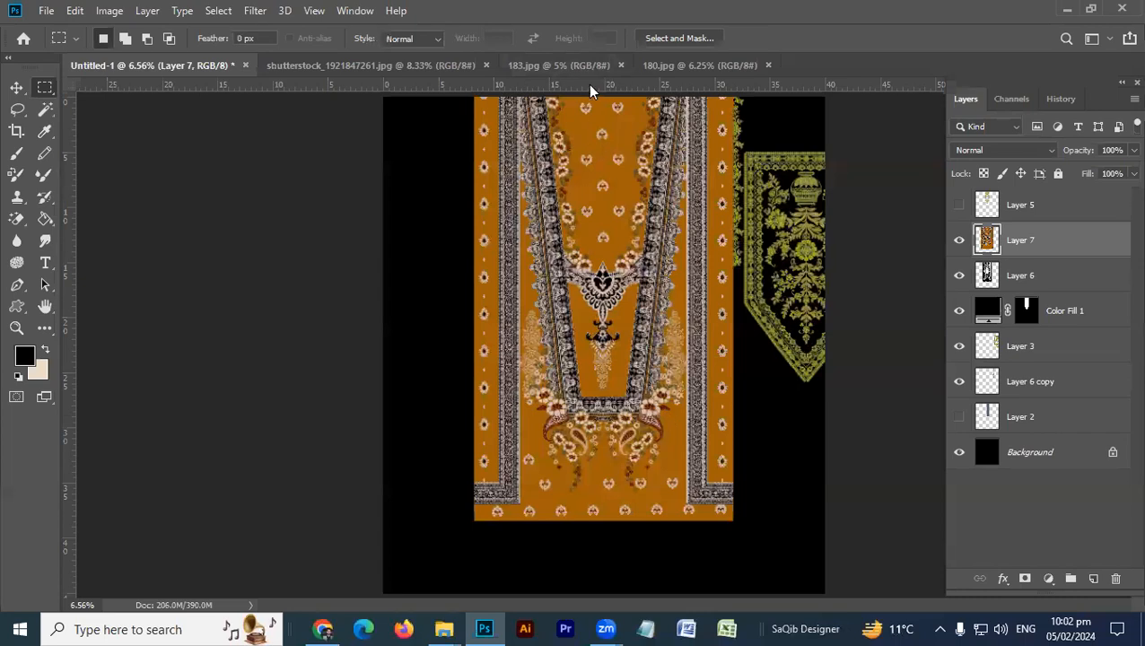
pyautogui.moveTo(595, 94); pyautogui.dragTo(627, 352)
pyautogui.hotkey('ctrl', 'd')
pyautogui.press('v')
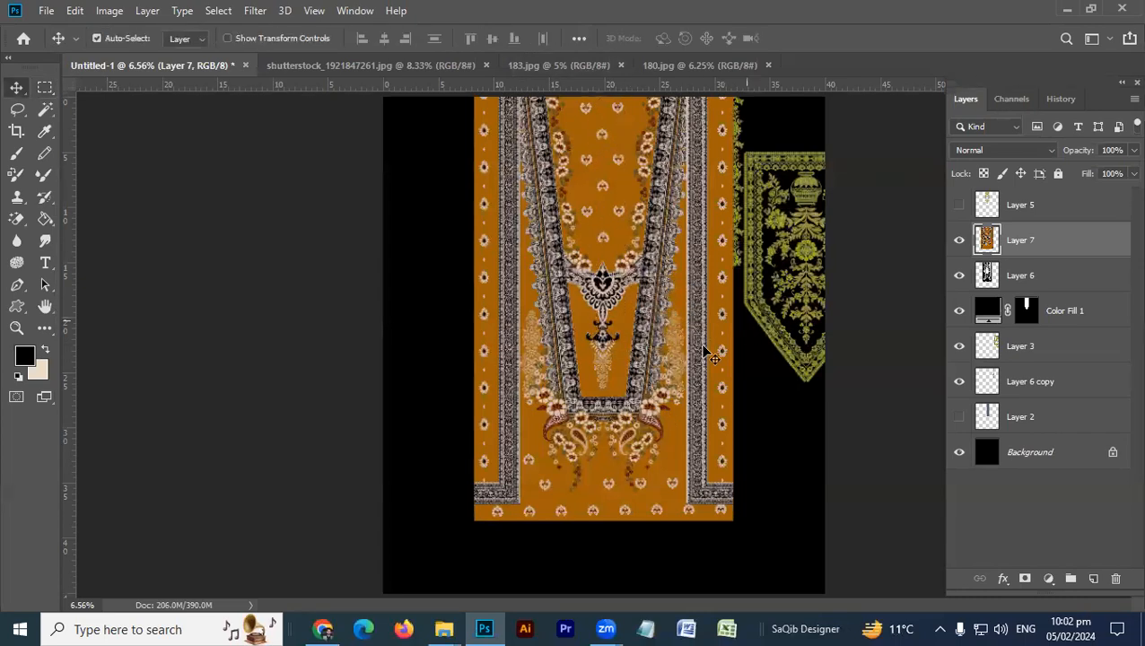
# - Scale the orange neckline to 85.78% and check the depth of its opening with a rectangular selection
pyautogui.hotkey('ctrl', 't')
pyautogui.moveTo(733, 520); pyautogui.dragTo(702, 461)
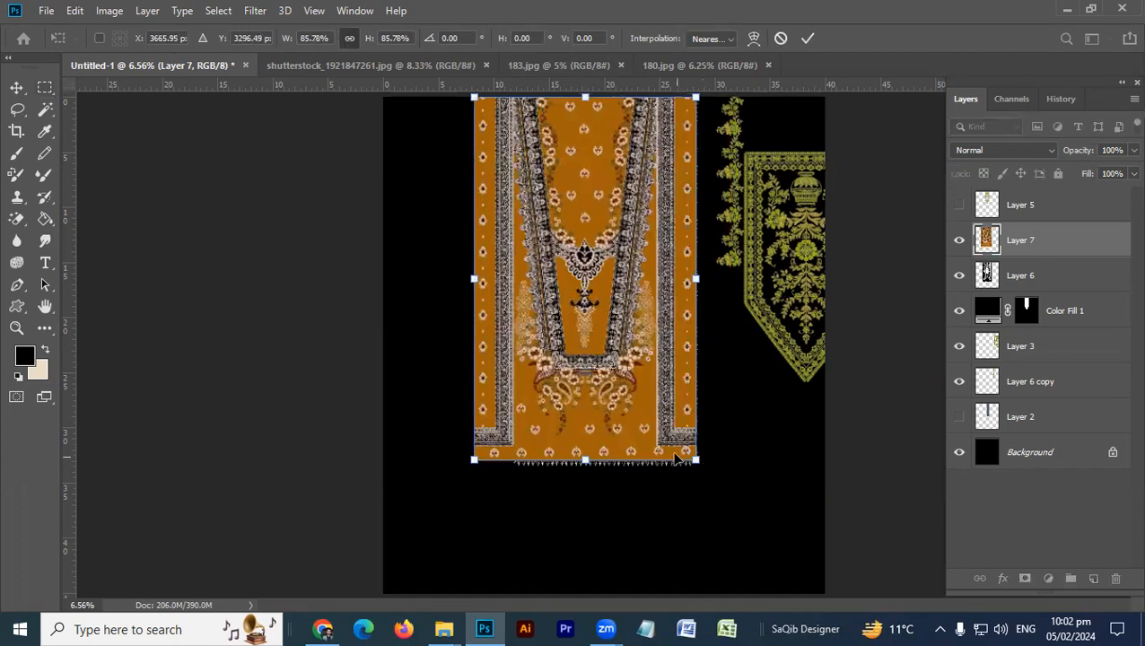
pyautogui.press('Return')
pyautogui.press('m')
pyautogui.moveTo(577, 92); pyautogui.dragTo(599, 375)
pyautogui.hotkey('ctrl', 'd')
# - Scale the orange neckline down slightly more and shift it horizontally to centre it over the black-and-white neckline
pyautogui.hotkey('ctrl', 't')
pyautogui.moveTo(700, 464); pyautogui.dragTo(686, 442)
pyautogui.press('Return')
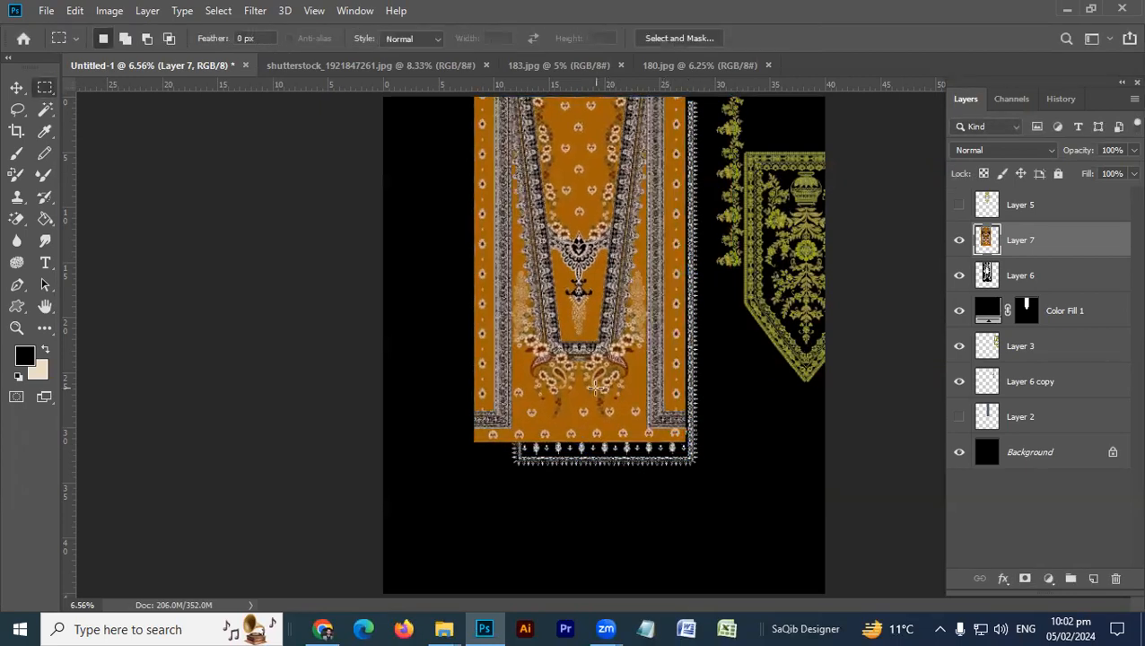
pyautogui.press('v')
pyautogui.moveTo(626, 401); pyautogui.dragTo(649, 408)
pyautogui.press('shift')
# - Measure the orange neckline's depth from the upper edge to the pendant and lower flowers with rectangular selections, and clear the selection
pyautogui.press('m')
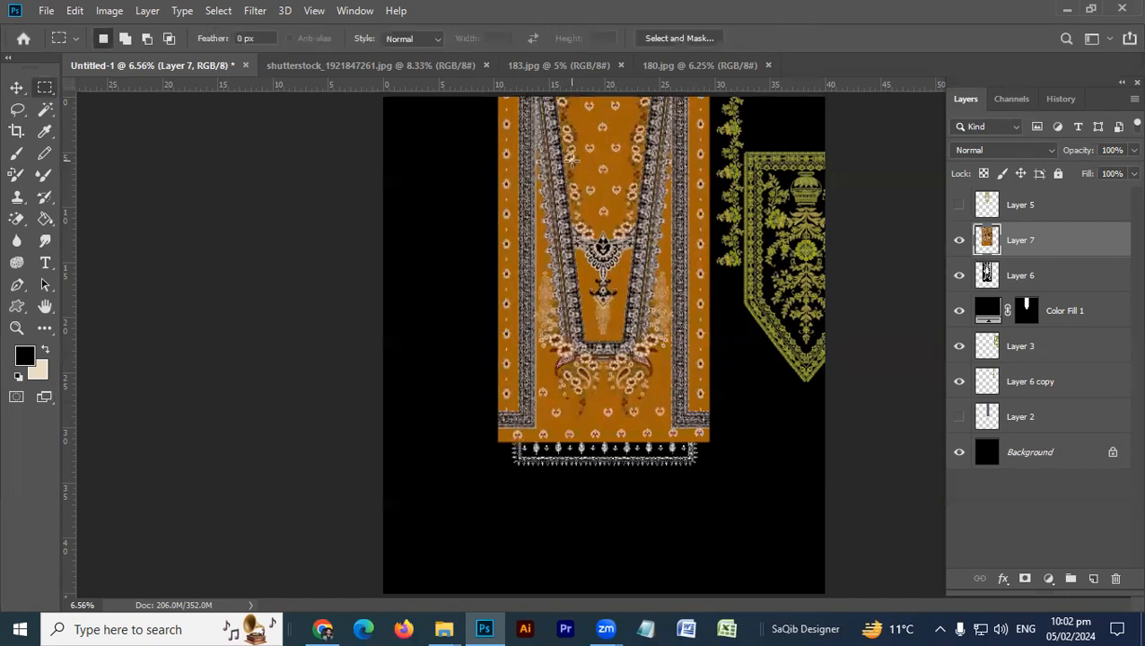
pyautogui.moveTo(598, 104); pyautogui.dragTo(613, 300)
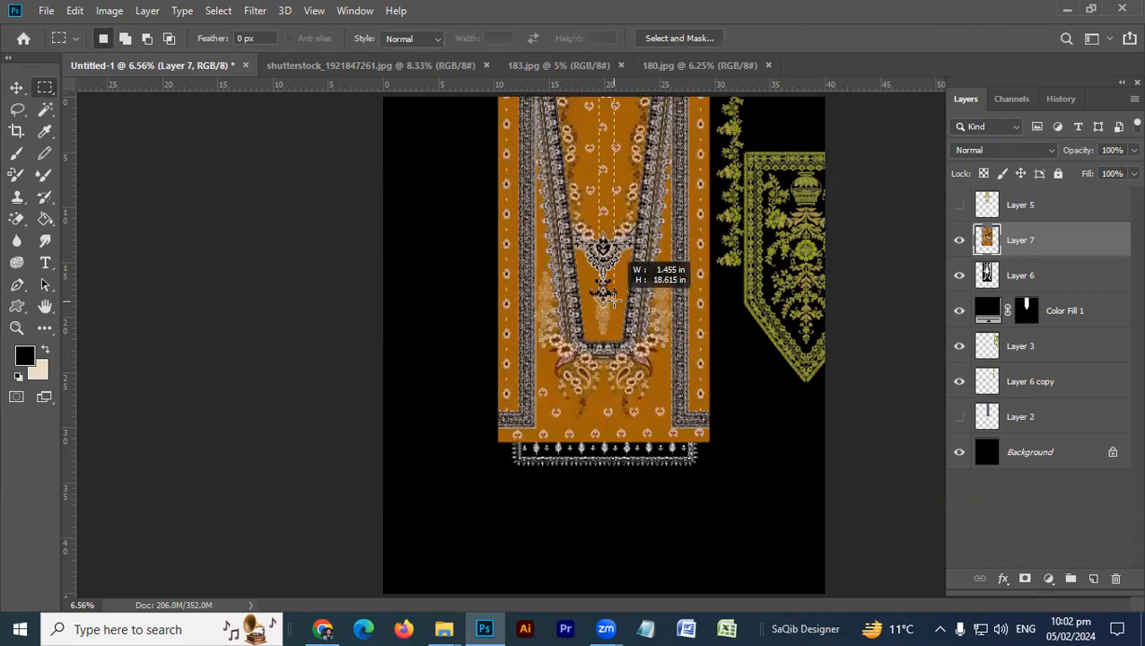
pyautogui.moveTo(614, 301); pyautogui.dragTo(612, 300)
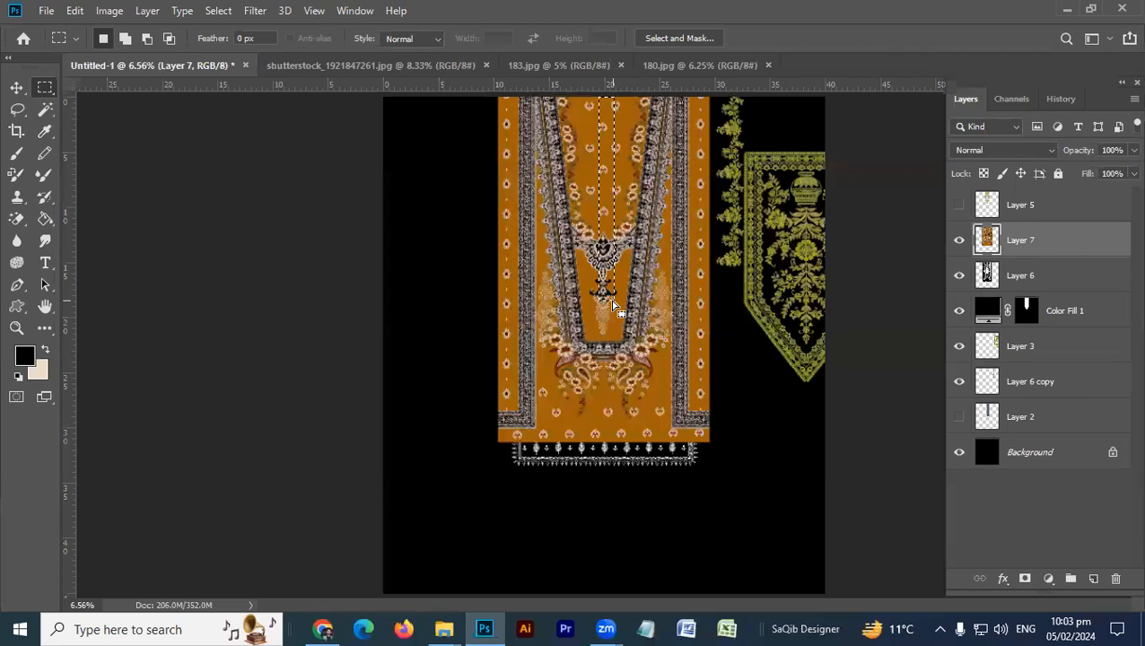
pyautogui.click(561, 103)
pyautogui.moveTo(599, 94); pyautogui.dragTo(600, 361)
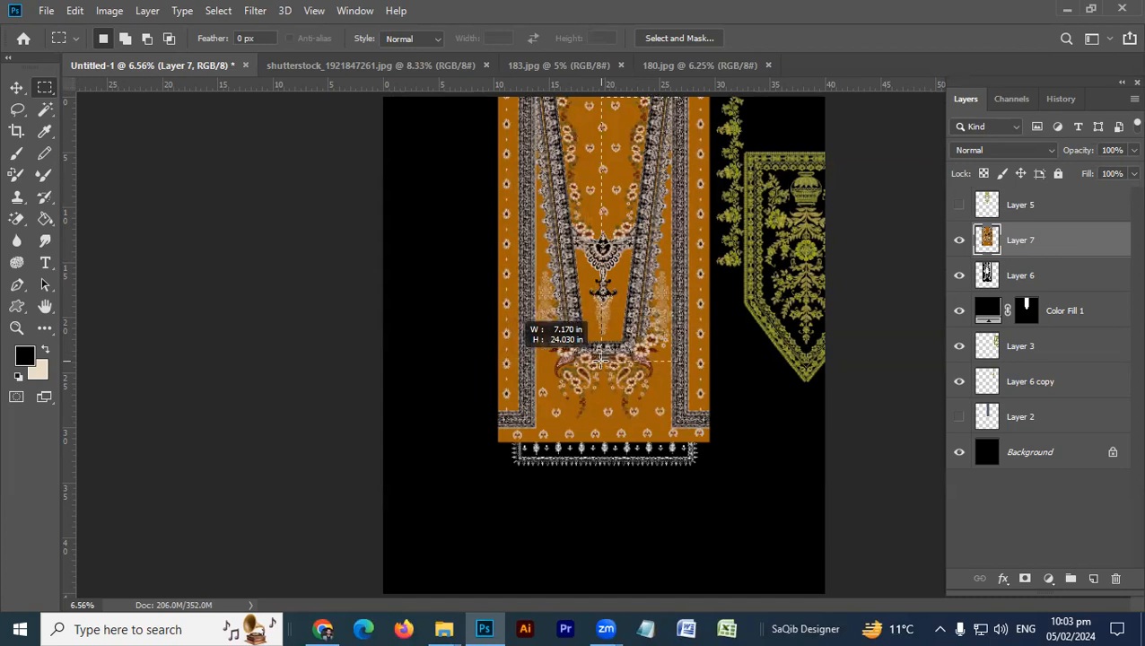
pyautogui.moveTo(599, 359); pyautogui.dragTo(601, 303)
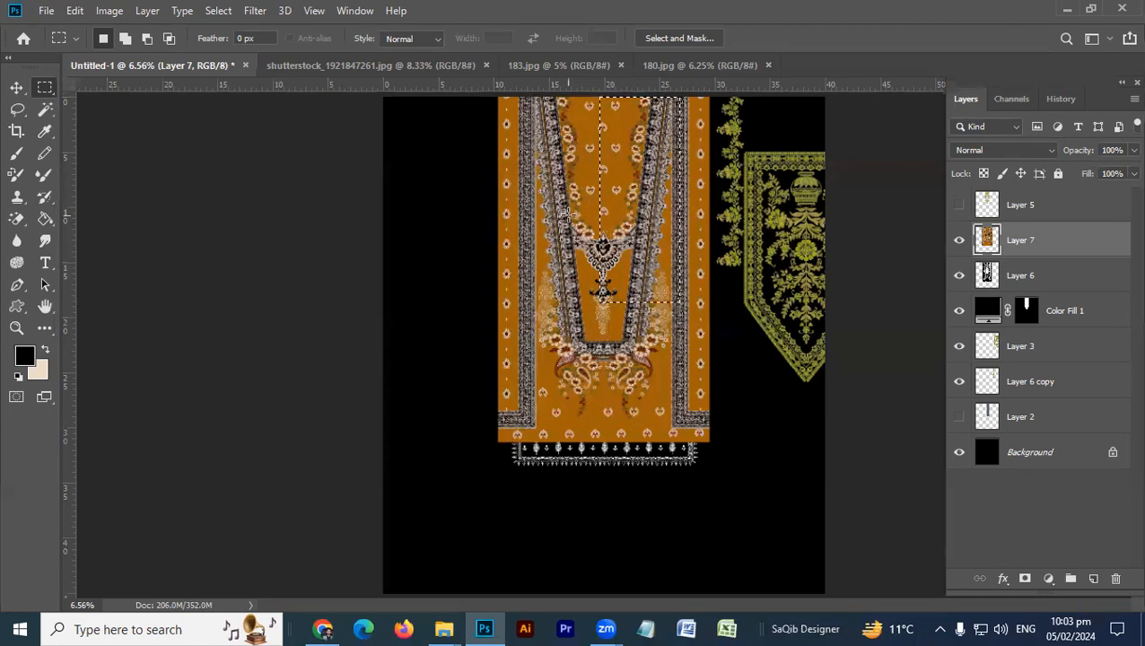
pyautogui.hotkey('ctrl', 'd')
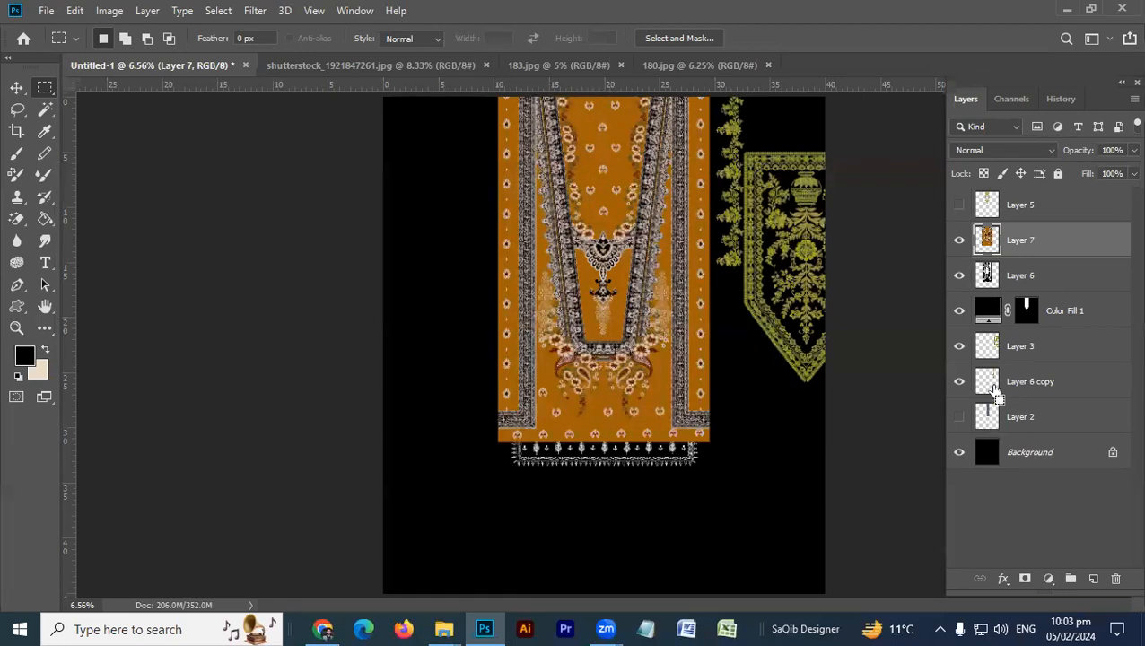
# - Show the grey-blue strip on Layer 2 and bring it to the front of the layer stack
pyautogui.click(958, 417)
pyautogui.click(1012, 419)
pyautogui.hotkey('ctrl', 'shift', ']')
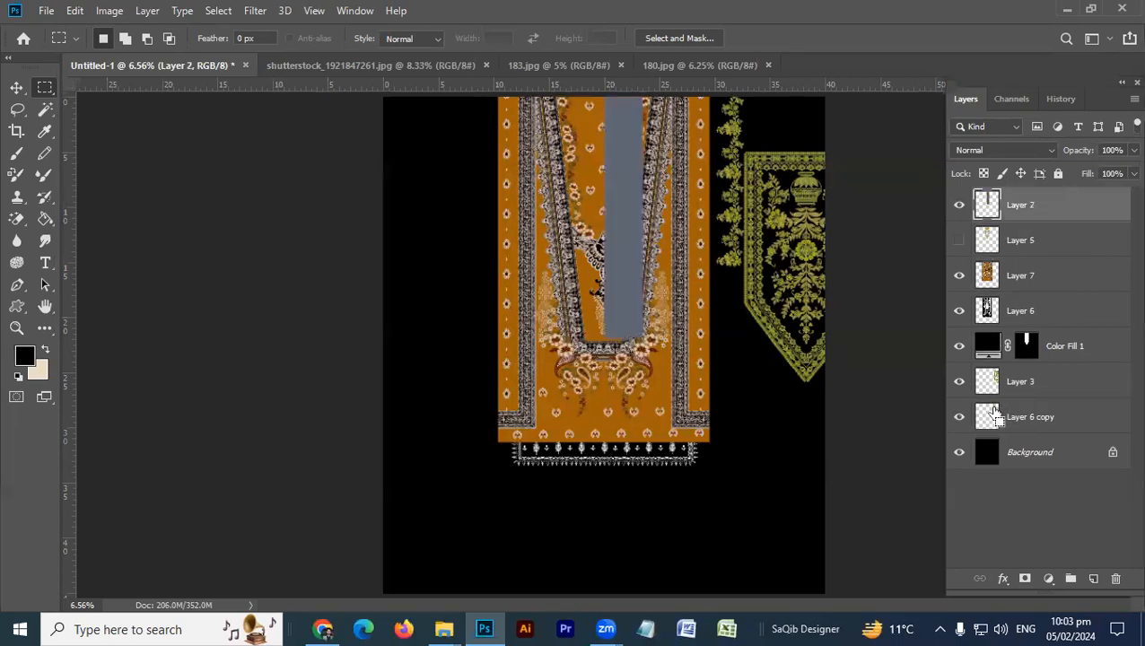
# - Move Layer 6 copy to the front, check its content by toggling its visibility, and delete the layer
pyautogui.moveTo(1013, 417); pyautogui.dragTo(981, 229)
pyautogui.click(959, 206)
pyautogui.click(959, 206)
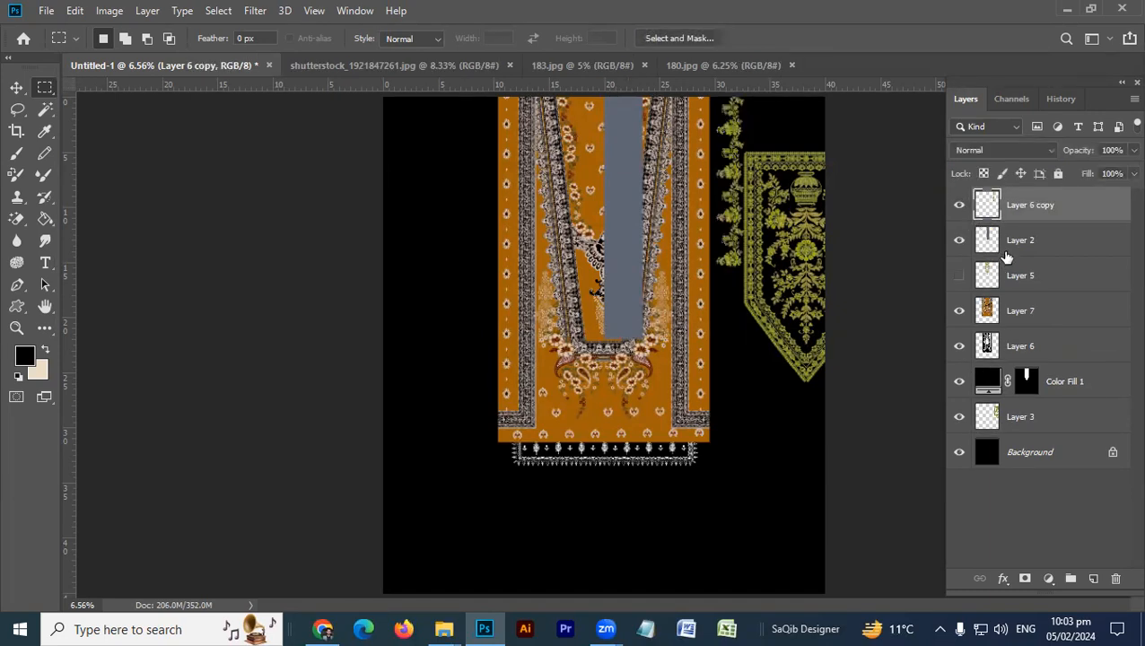
pyautogui.press('Delete')
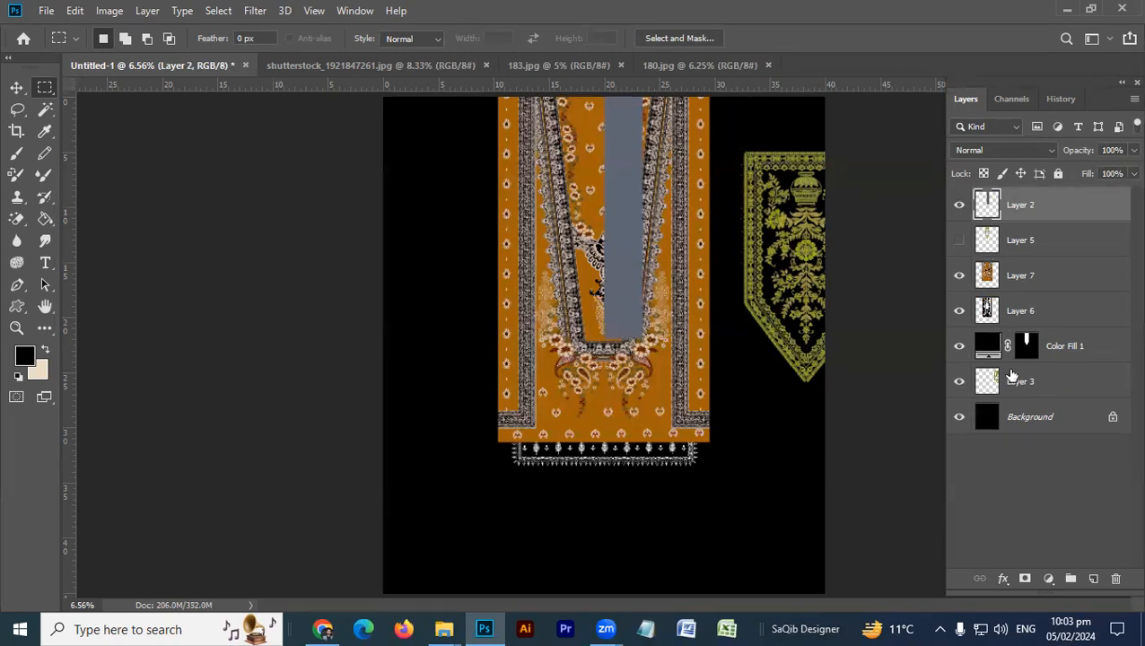
# - Select the grey-blue strip's outline and measure its length with a rectangular selection from the upper canvas edge
pyautogui.keyDown('ctrl'); pyautogui.click(987, 205); pyautogui.keyUp('ctrl')
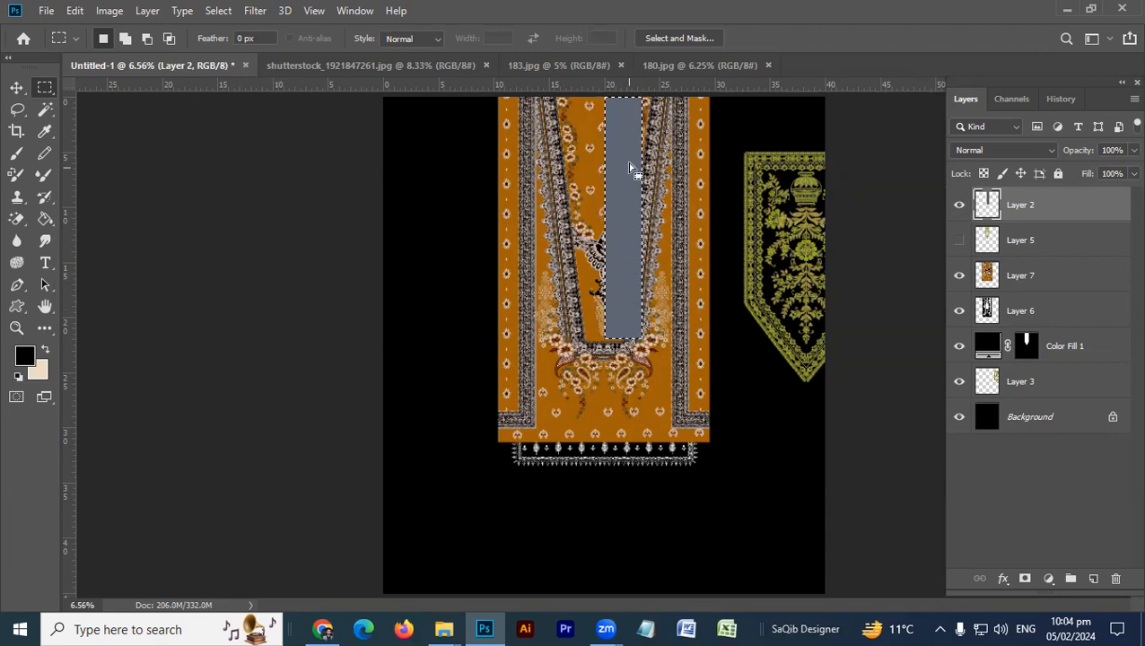
pyautogui.click(626, 99)
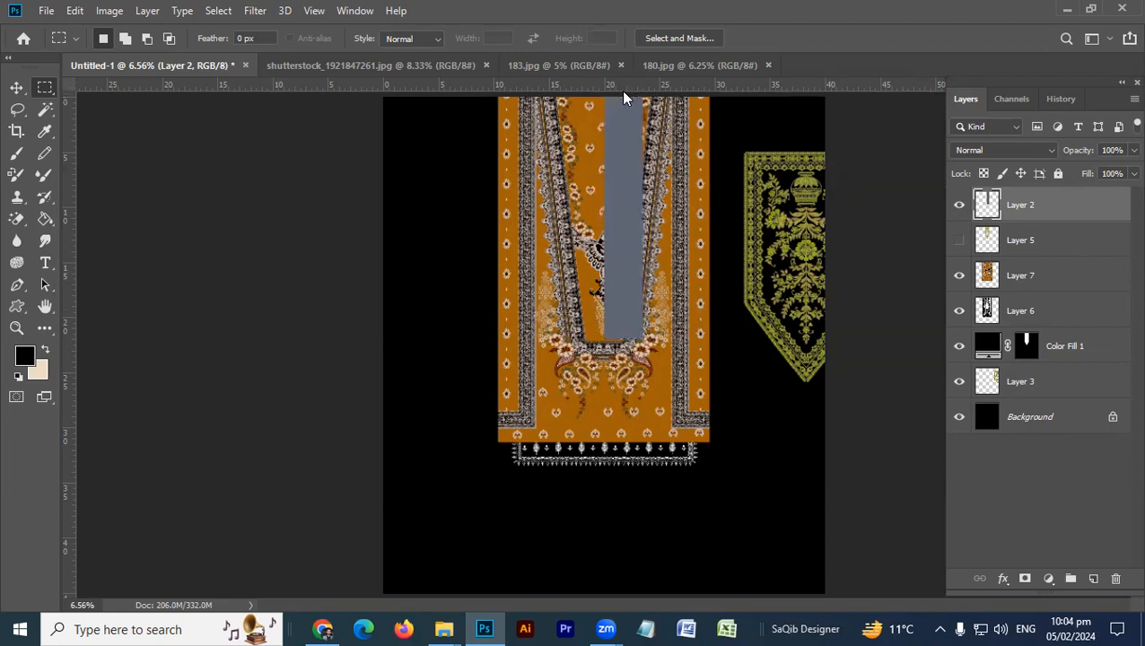
pyautogui.moveTo(624, 94); pyautogui.dragTo(653, 333)
# - Place guides along the grey-blue strip's two vertical edges and its lower edge, using its outline as the selection
pyautogui.keyDown('ctrl'); pyautogui.click(987, 205); pyautogui.keyUp('ctrl')
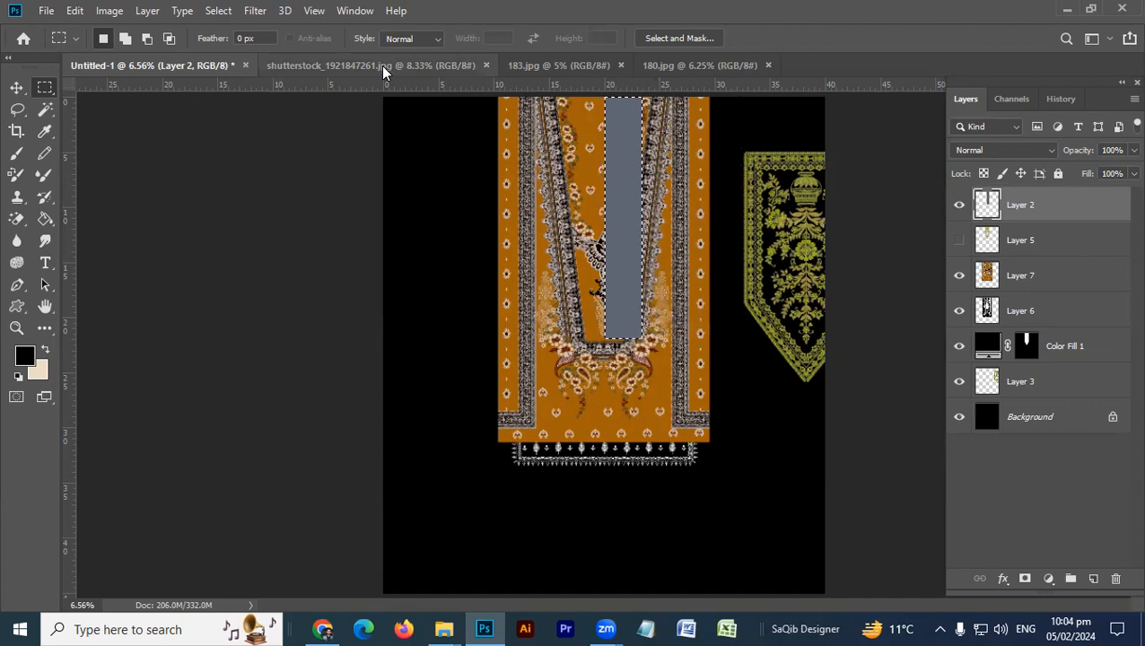
pyautogui.moveTo(558, 85); pyautogui.dragTo(609, 334)
pyautogui.press('v')
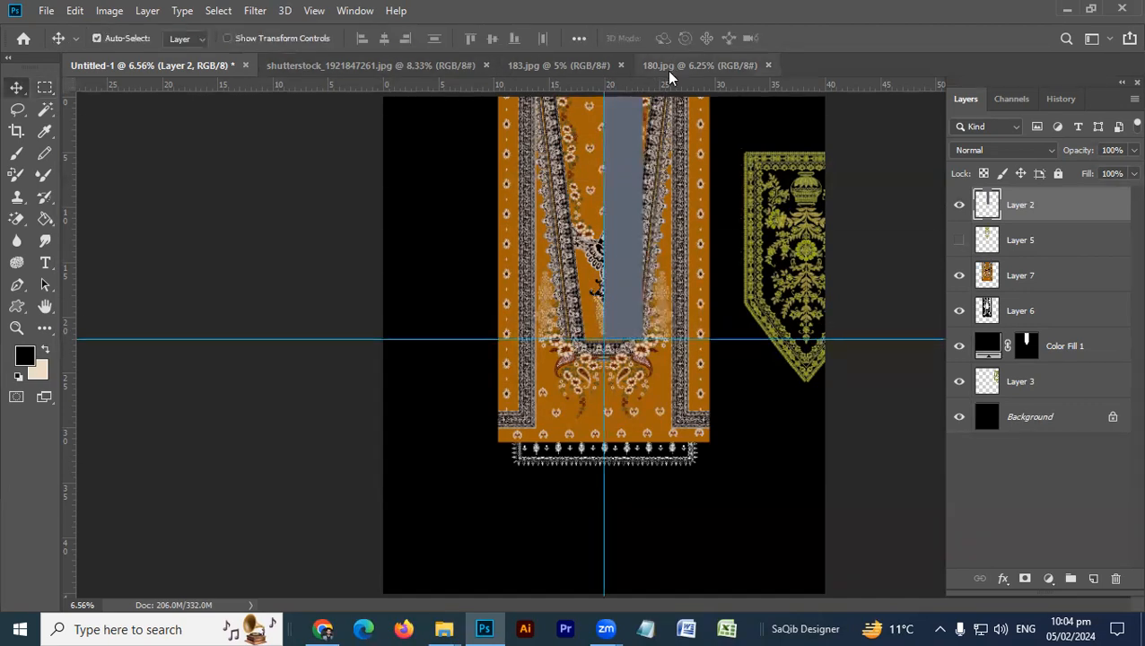
pyautogui.moveTo(668, 85); pyautogui.dragTo(632, 123)
# - Make a fixed-size 3.5 × 18 in rectangular selection from the canvas's upper edge and place a horizontal guide at its lower edge
pyautogui.press('m')
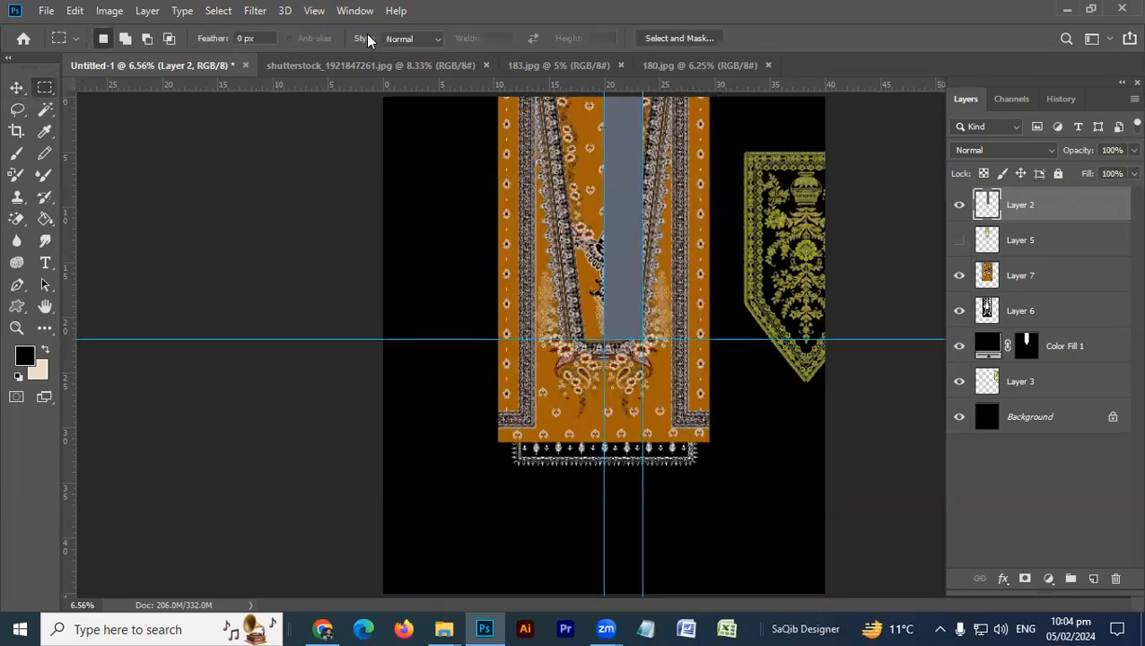
pyautogui.click(394, 39)
pyautogui.click(401, 79)
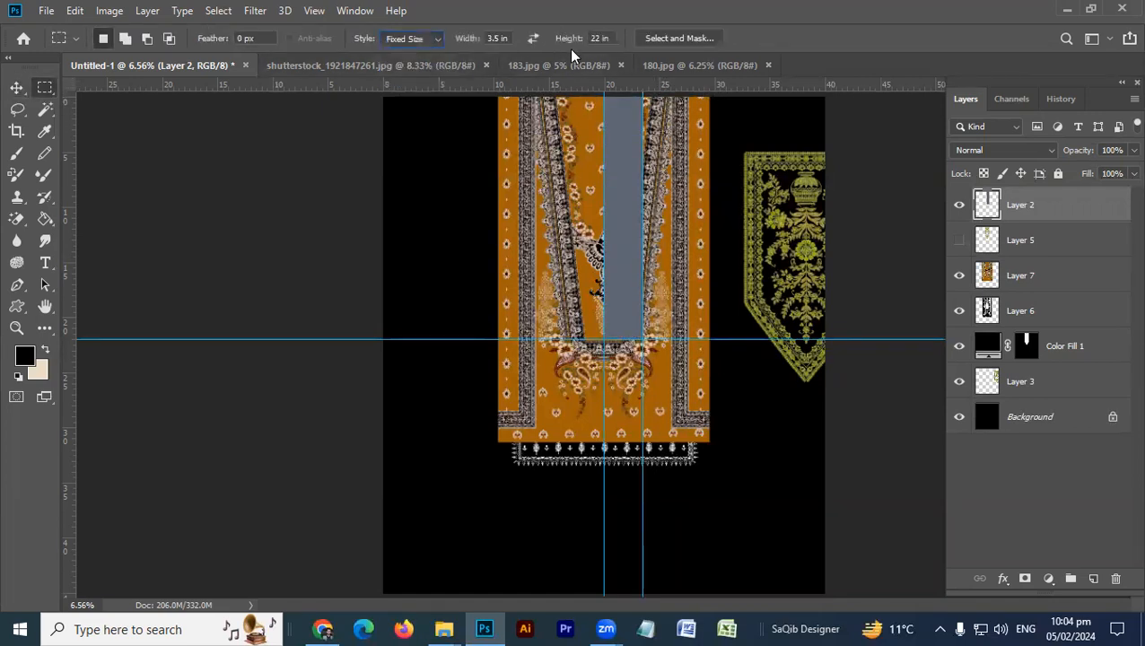
pyautogui.click(593, 37)
pyautogui.write('8')
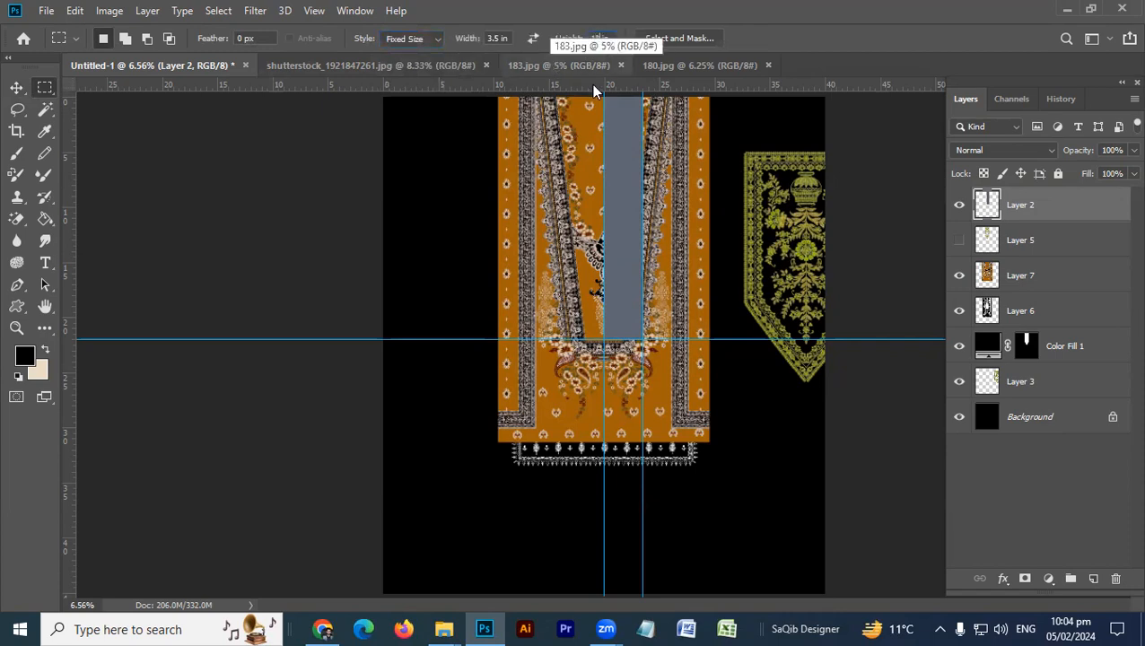
pyautogui.click(604, 160)
pyautogui.click(586, 96)
pyautogui.moveTo(621, 89); pyautogui.dragTo(626, 315)
pyautogui.hotkey('ctrl', 'd')
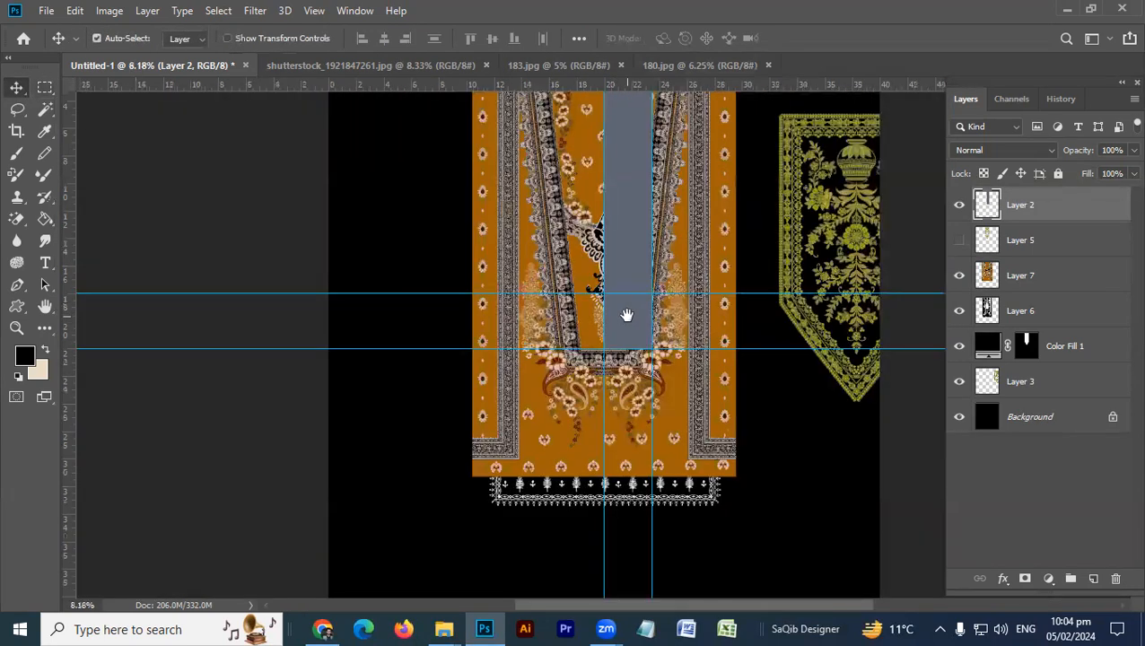
# - Move the grey-blue strip clear of the design near the canvas's left edge, and scale the orange neckline to 94.81%, recentred on the centre guide
pyautogui.moveTo(637, 253); pyautogui.dragTo(368, 253)
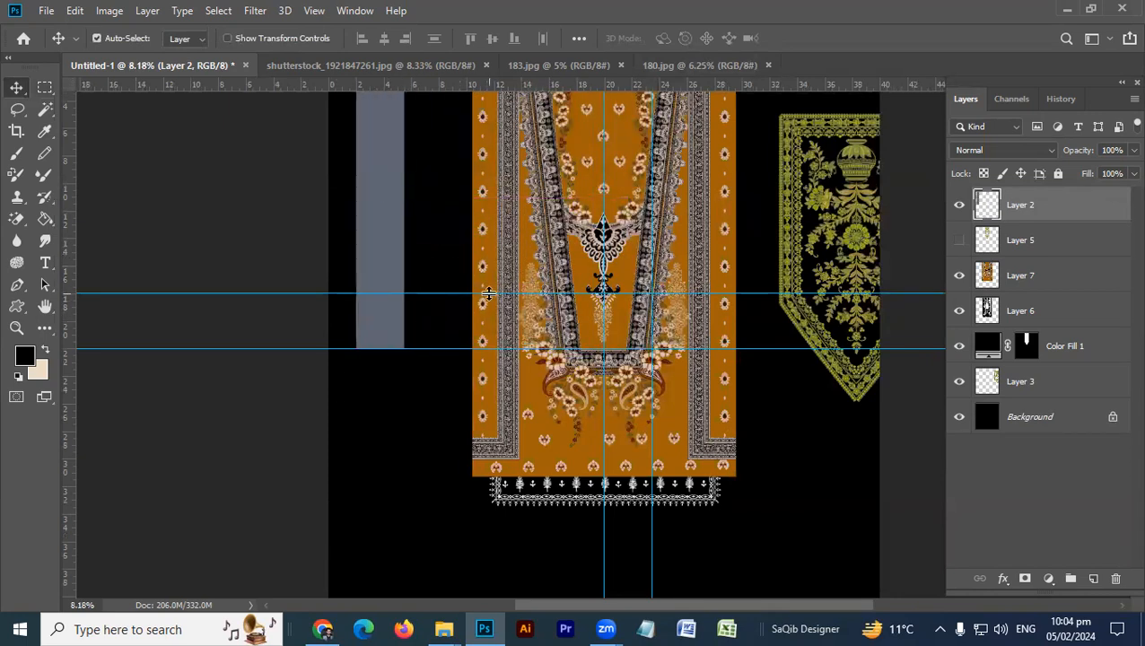
pyautogui.click(627, 271)
pyautogui.hotkey('ctrl', 't')
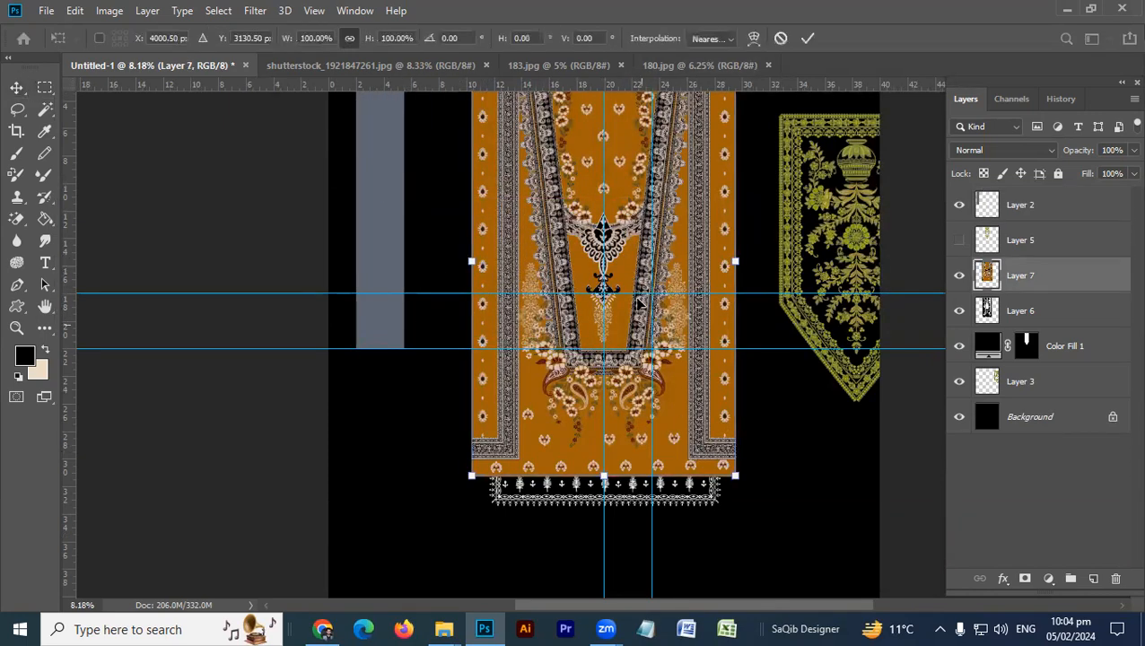
pyautogui.moveTo(737, 475); pyautogui.dragTo(729, 454)
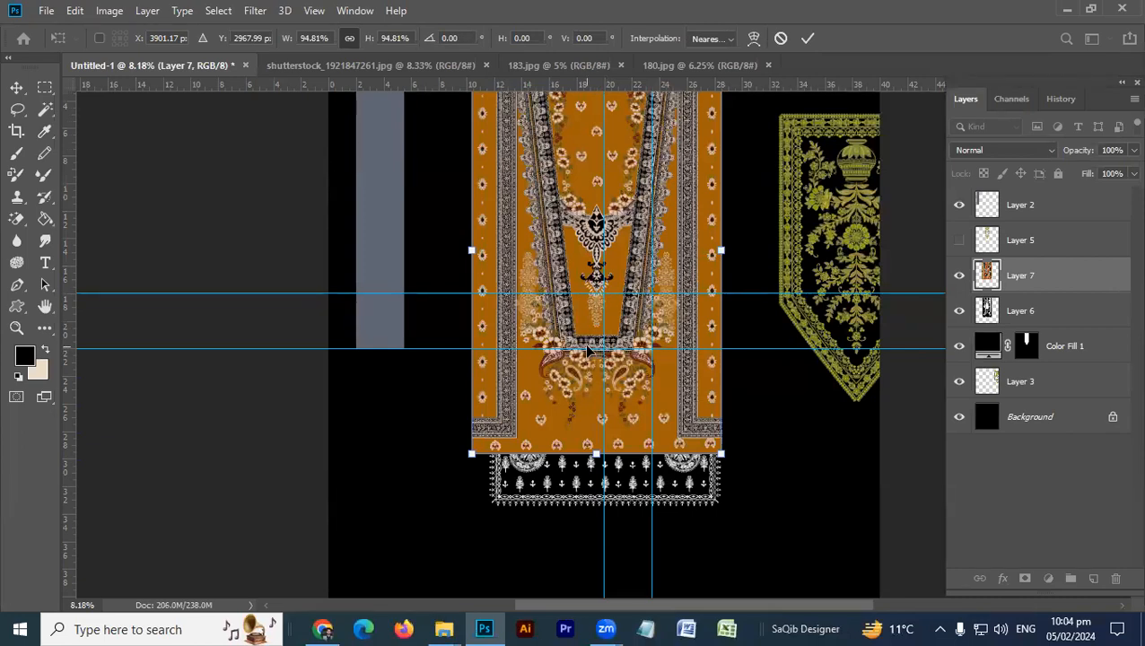
pyautogui.moveTo(614, 324); pyautogui.dragTo(616, 328)
pyautogui.press('Return')
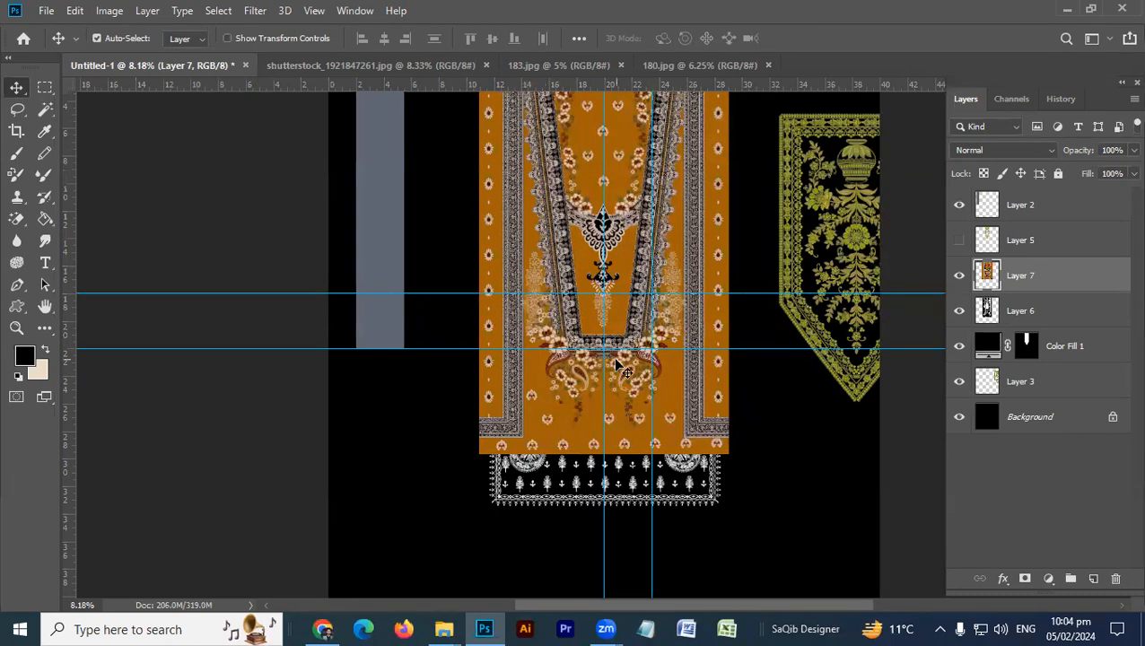
# - Compare the two overlaid necklines, set the orange neckline layer's opacity to 20% and hide the black-and-white neckline layer
pyautogui.click(961, 279)
pyautogui.click(959, 276)
pyautogui.press('2')
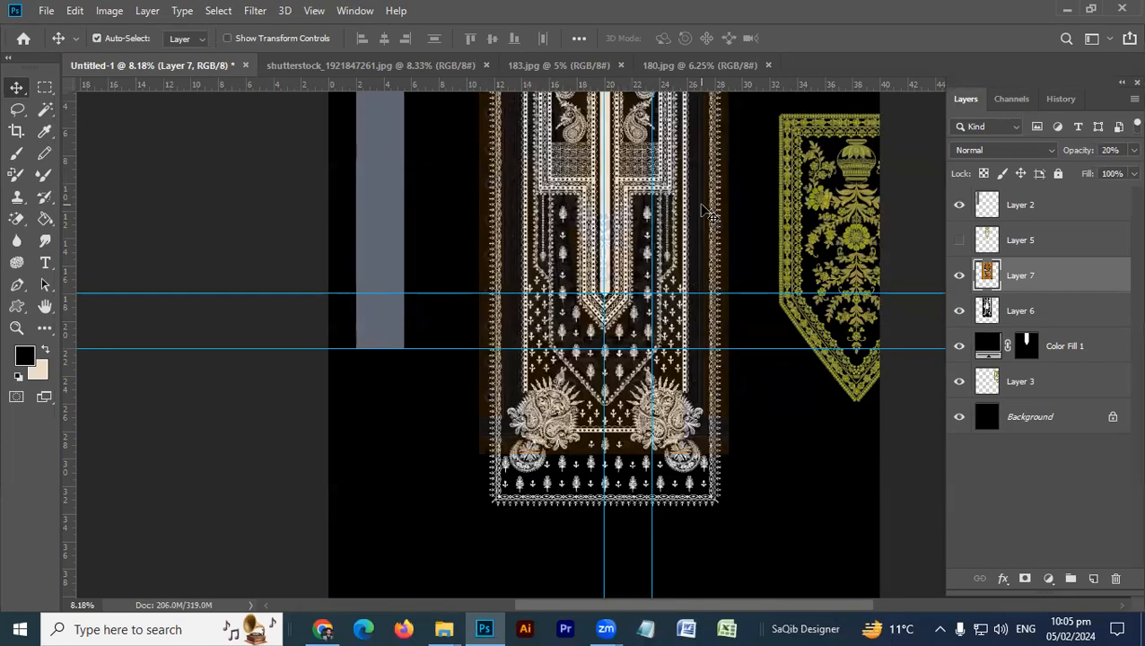
pyautogui.click(957, 312)
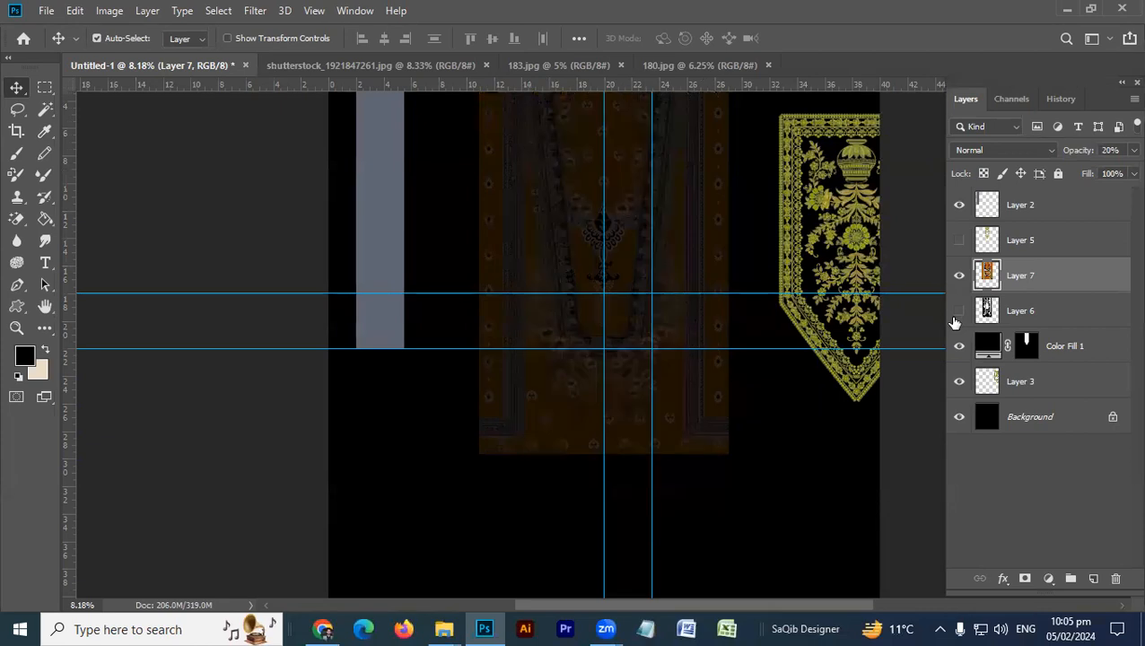